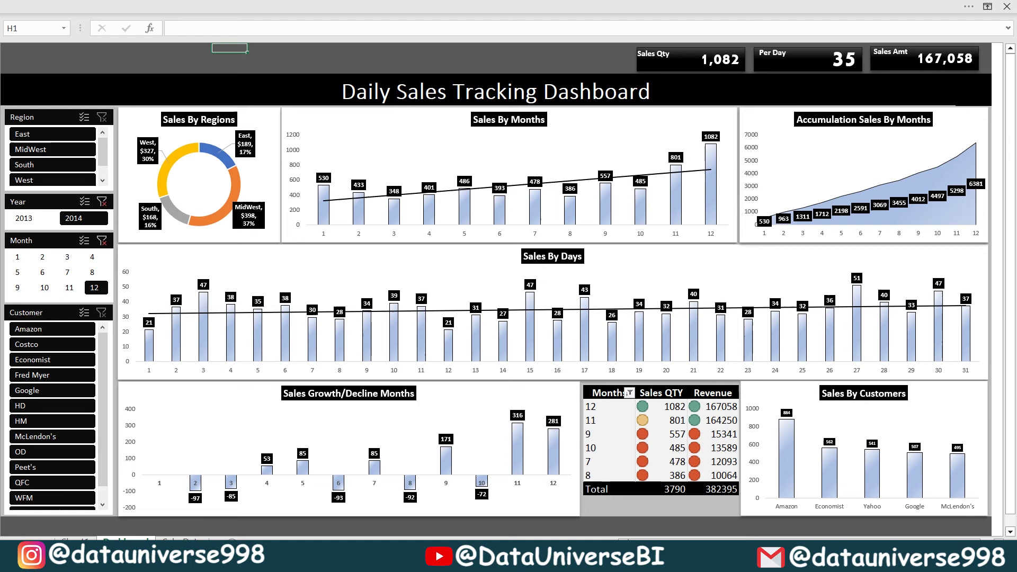
Step: Copy the whole sales data table from the data sheet and paste it as values only into a new workbook
key("ctrl+Page_Down")
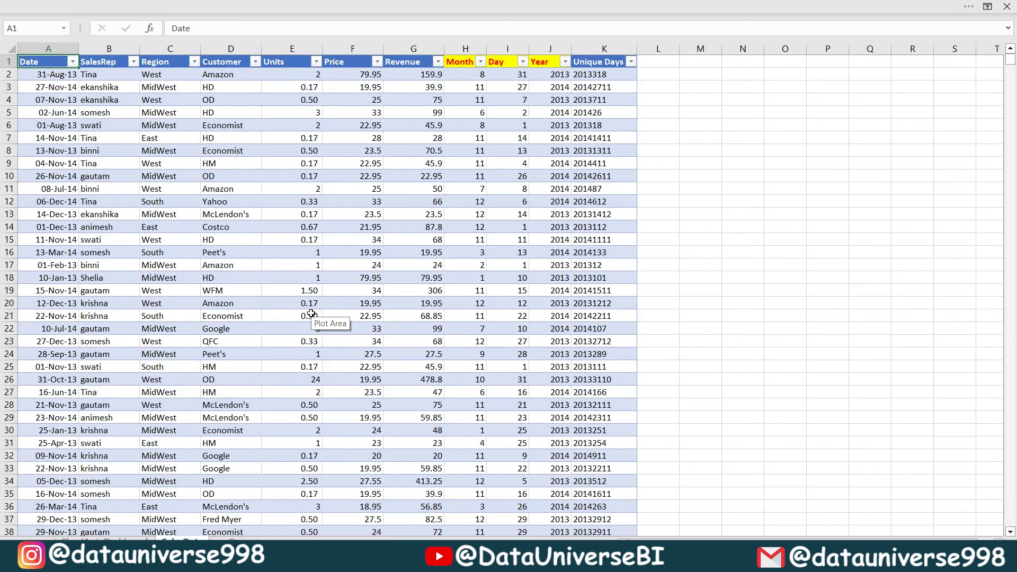
key("ctrl+shift+End")
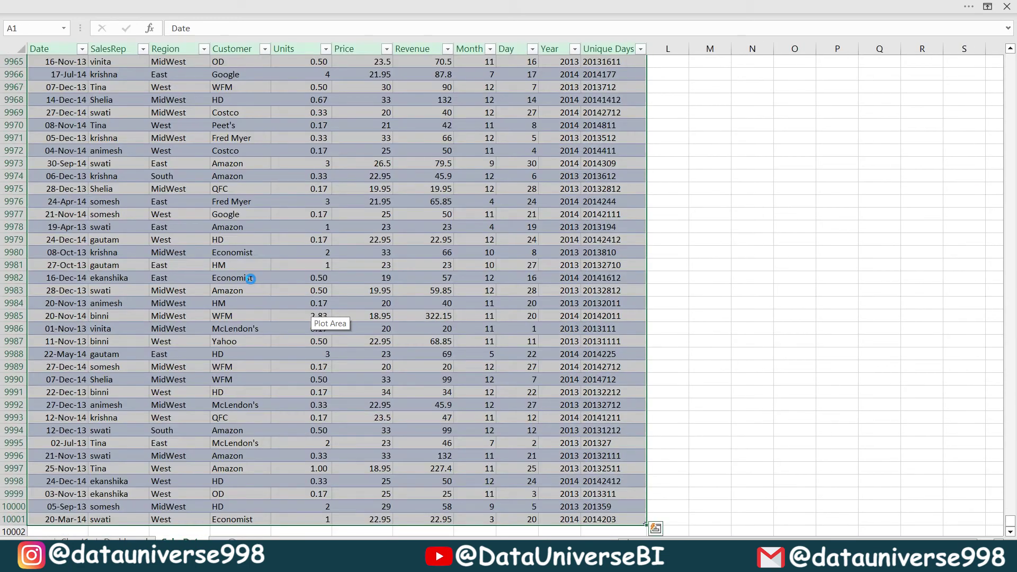
key("ctrl+c")
key("ctrl+n")
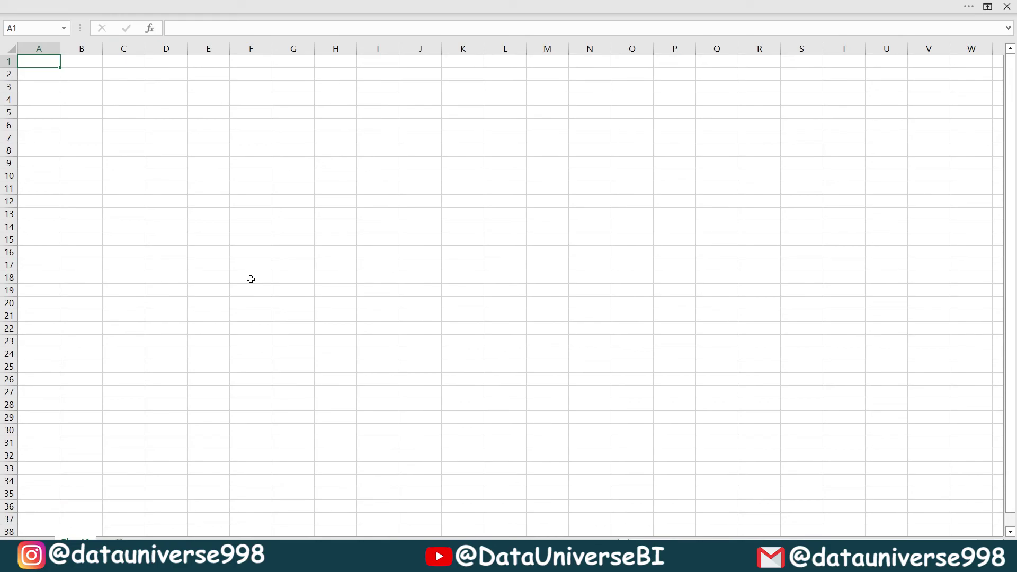
key("ctrl+alt+v")
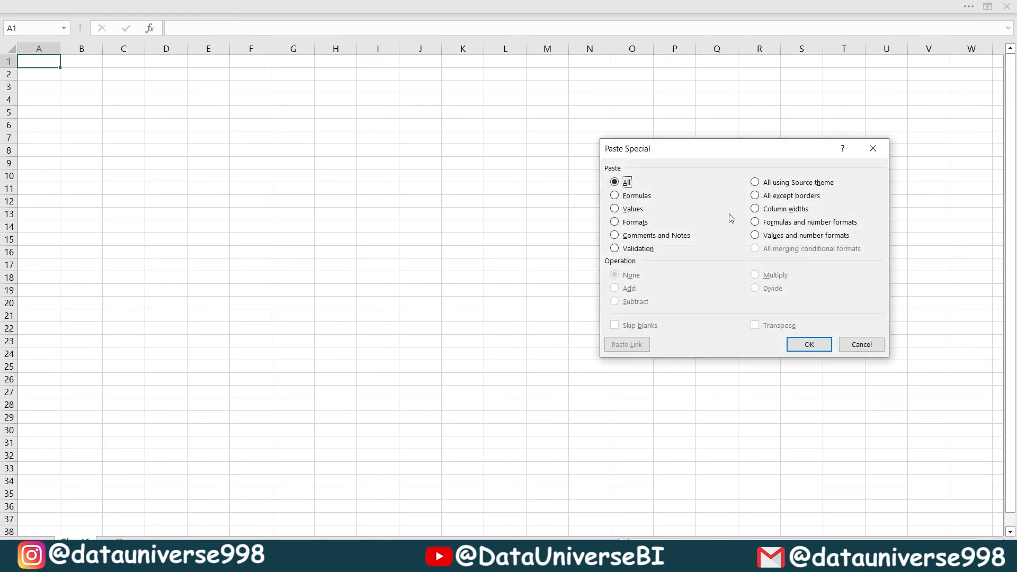
left_click(615, 210)
left_click(809, 345)
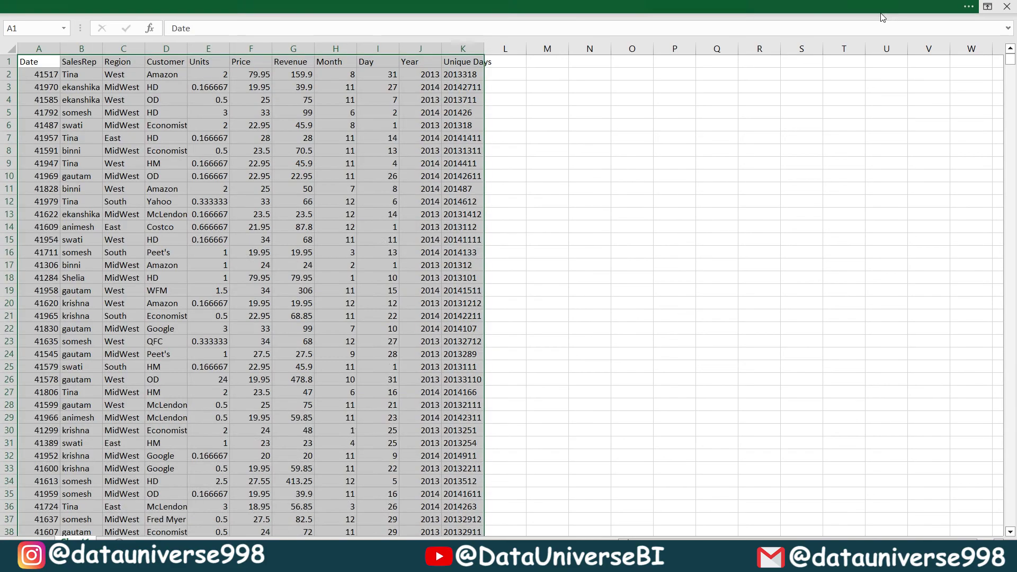
Step: Ask Analyze Data for "Revenue By Region in Doughnut chart" and insert the suggested doughnut PivotChart
left_click(911, 6)
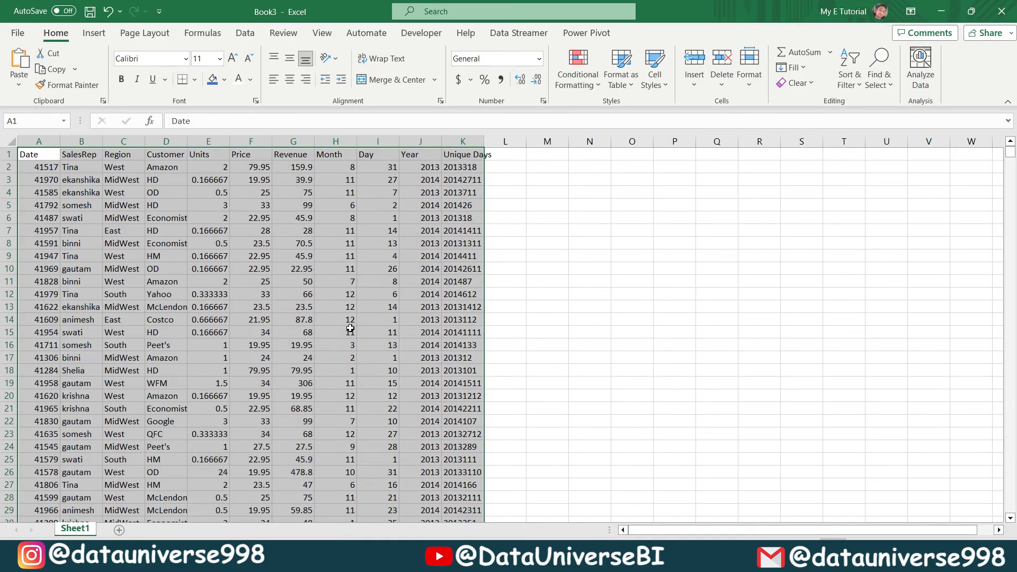
left_click(927, 90)
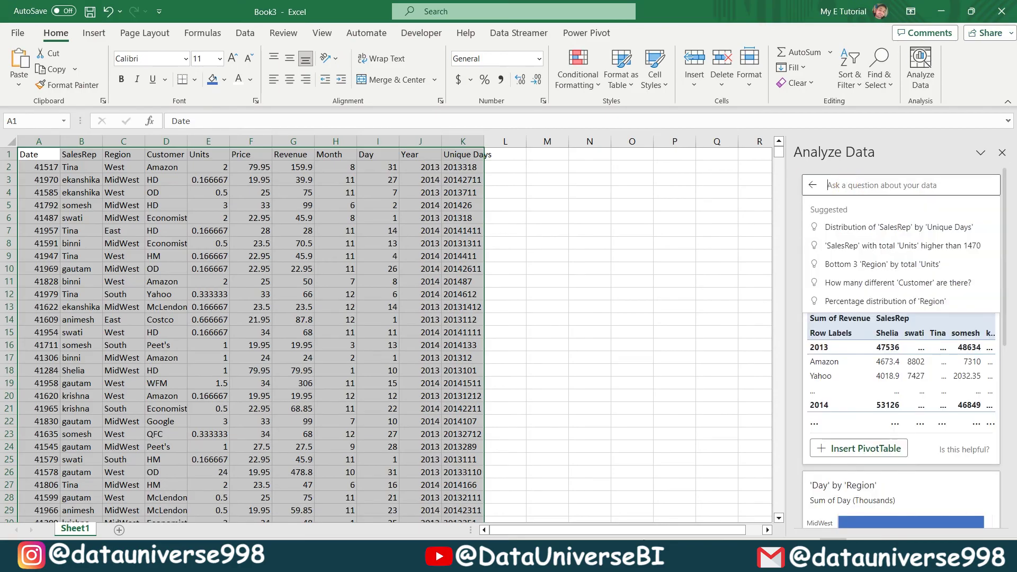
left_click(850, 186)
key("ctrl+v")
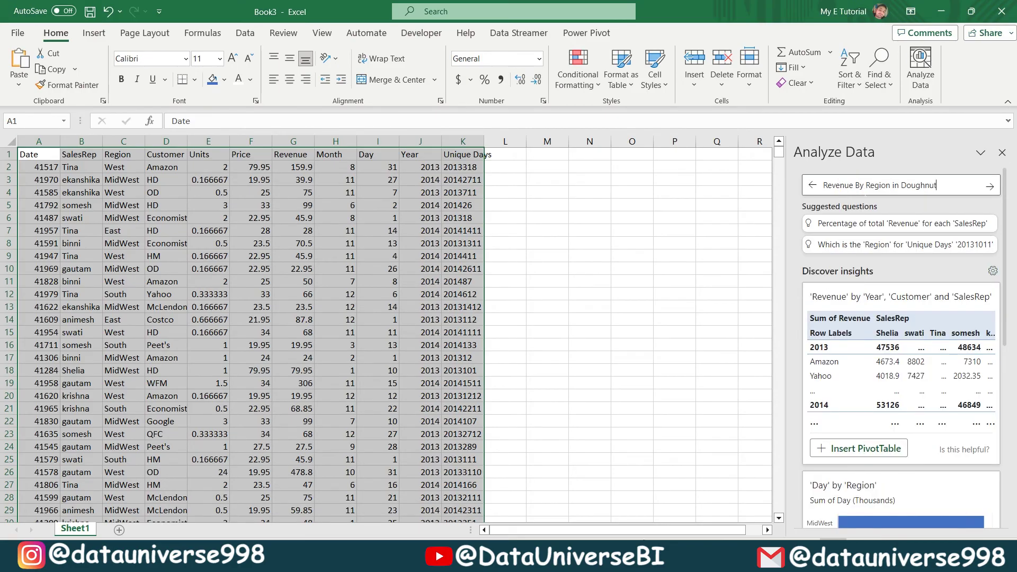
type("chart")
key("Return")
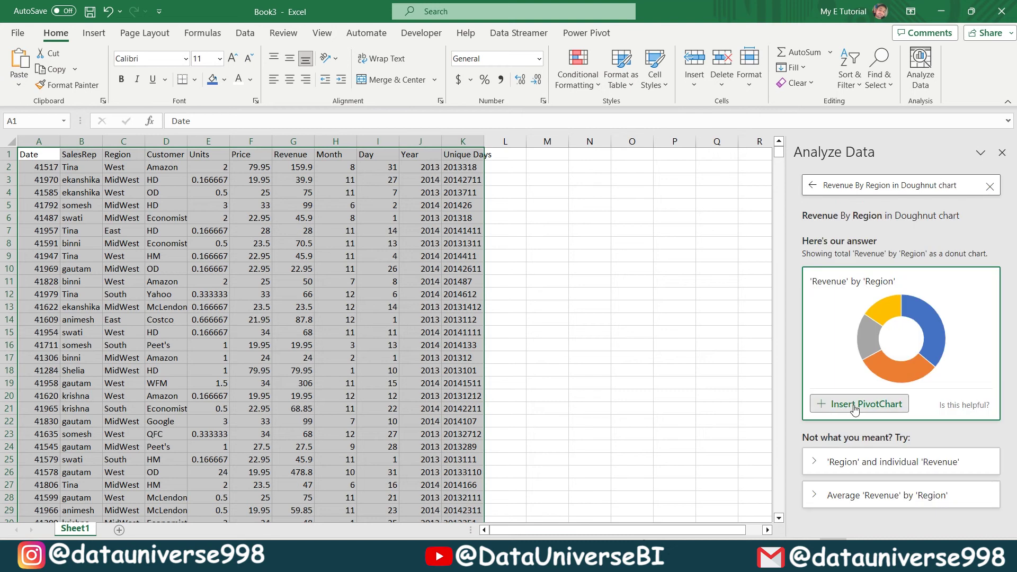
left_click(861, 404)
Step: Rename the sheet holding the revenue by region pivot chart as RevenueByRegion
key("BackSpace")
key("BackSpace")
key("BackSpace")
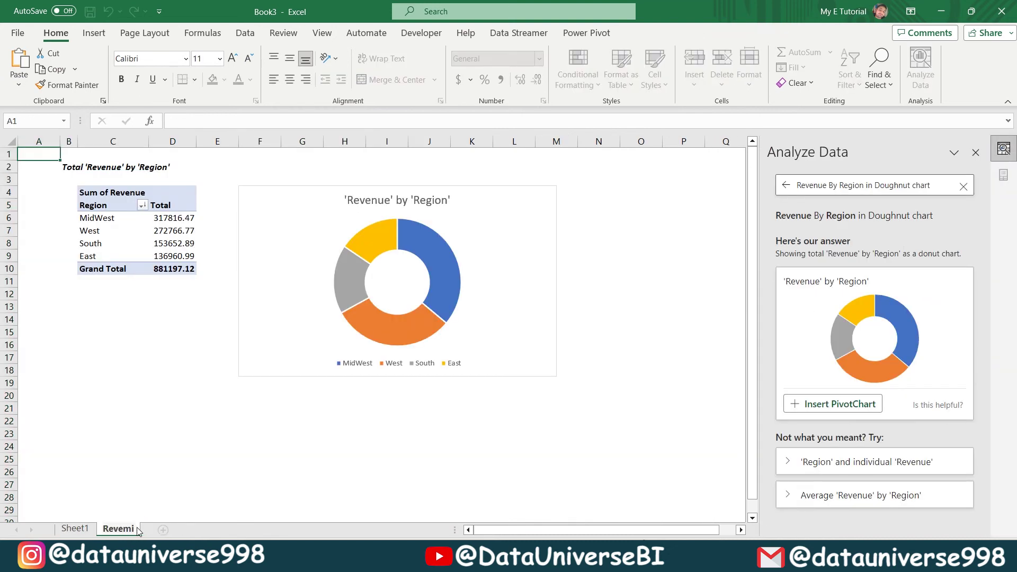
type("nueByRegion")
key("Return")
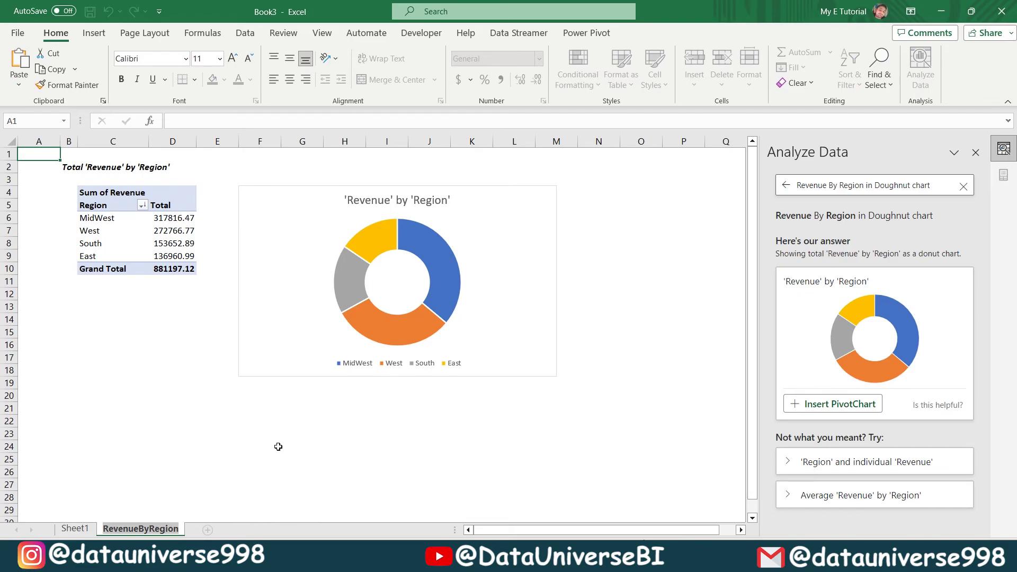
Step: Name the pivot table on the RevenueByRegion sheet RevenueByRegion
left_click(585, 33)
left_click(519, 33)
left_click(172, 231)
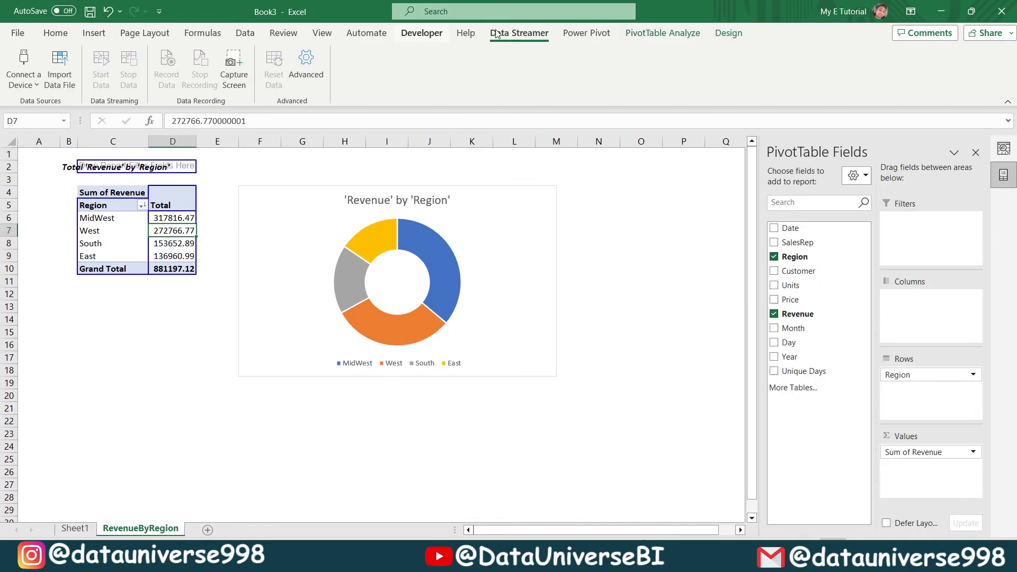
left_click(662, 33)
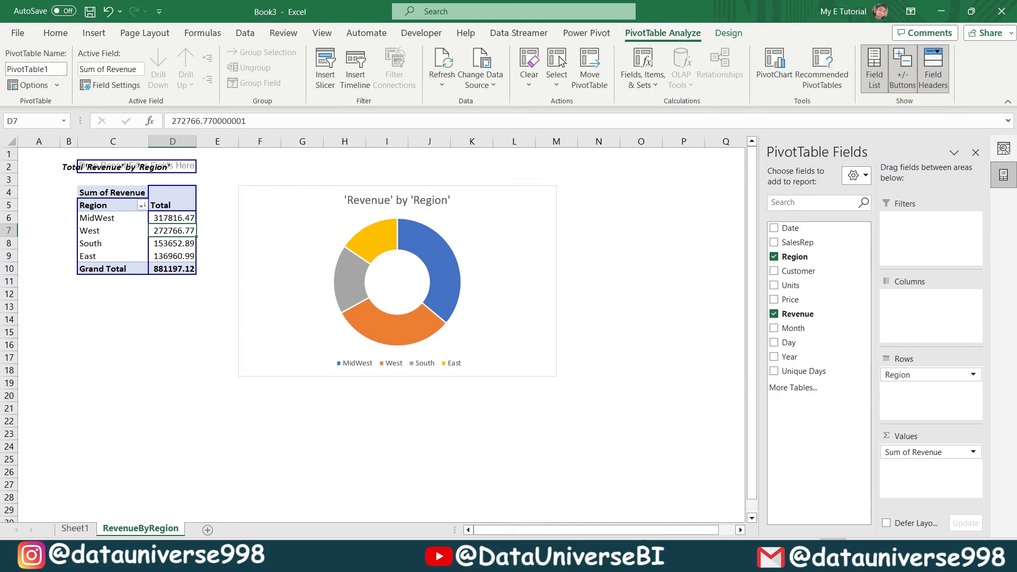
left_click(36, 68)
type("RevenueByRegion")
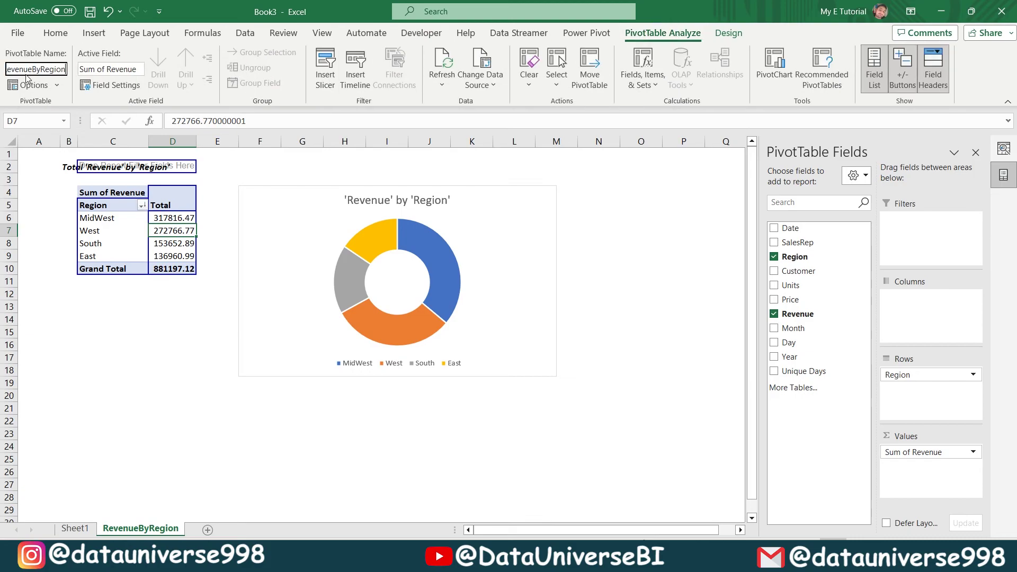
key("Return")
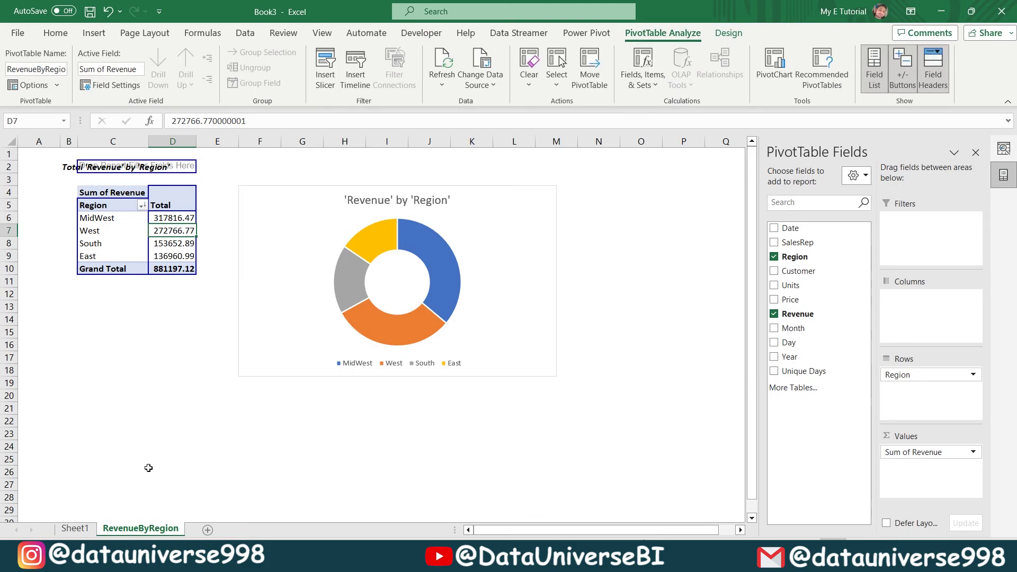
Step: From the Sheet1 data, ask Analyze Data for "Revenue By Months in Clustered Column Chart" and insert the suggested PivotChart
left_click(75, 529)
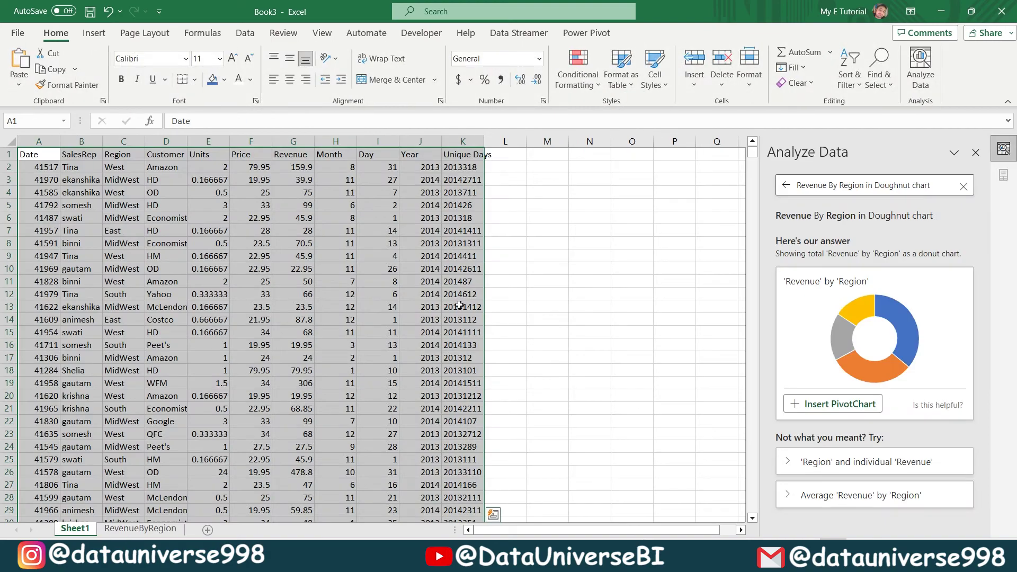
left_click(473, 559)
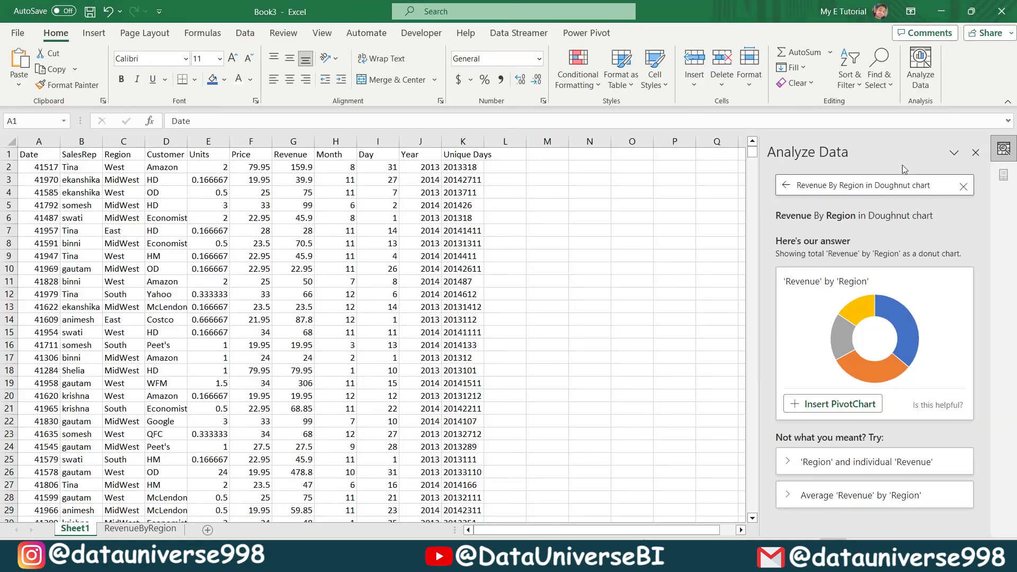
left_click(855, 182)
key("ctrl+a")
key("ctrl+v")
key("Return")
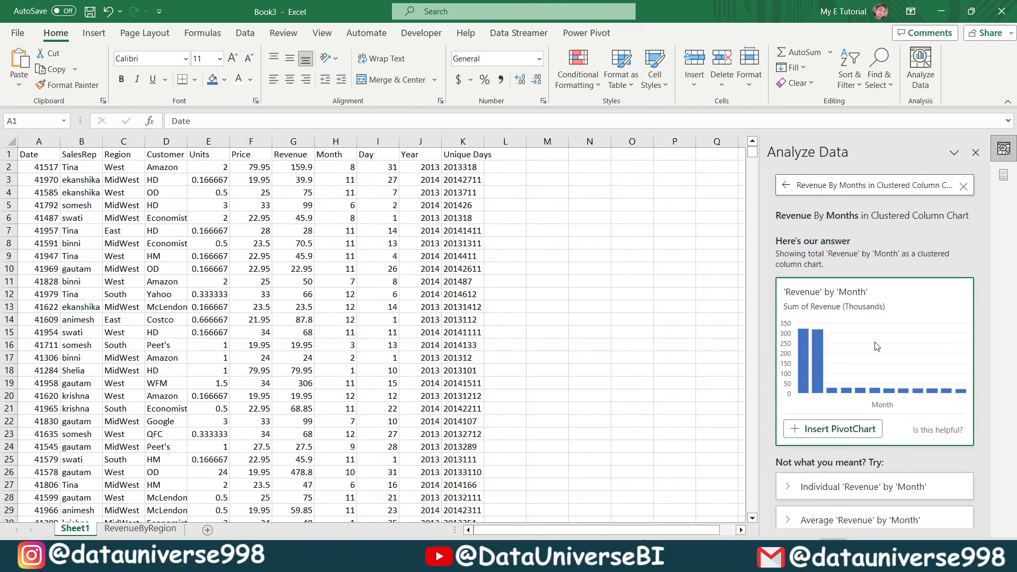
left_click(813, 428)
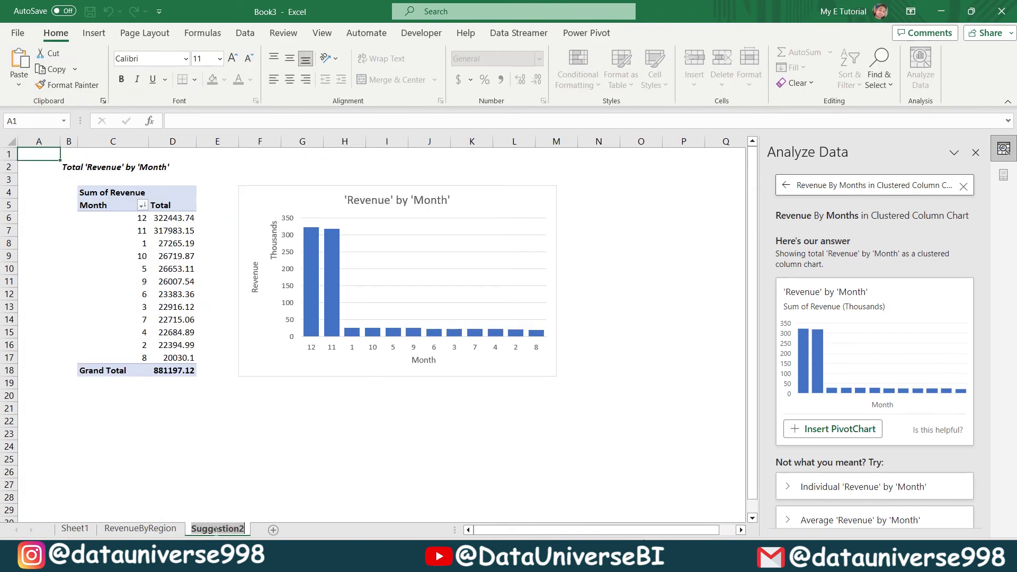
Step: Name both the new revenue by month sheet and its pivot table RevenueByMonths
type("RevenueByMonths")
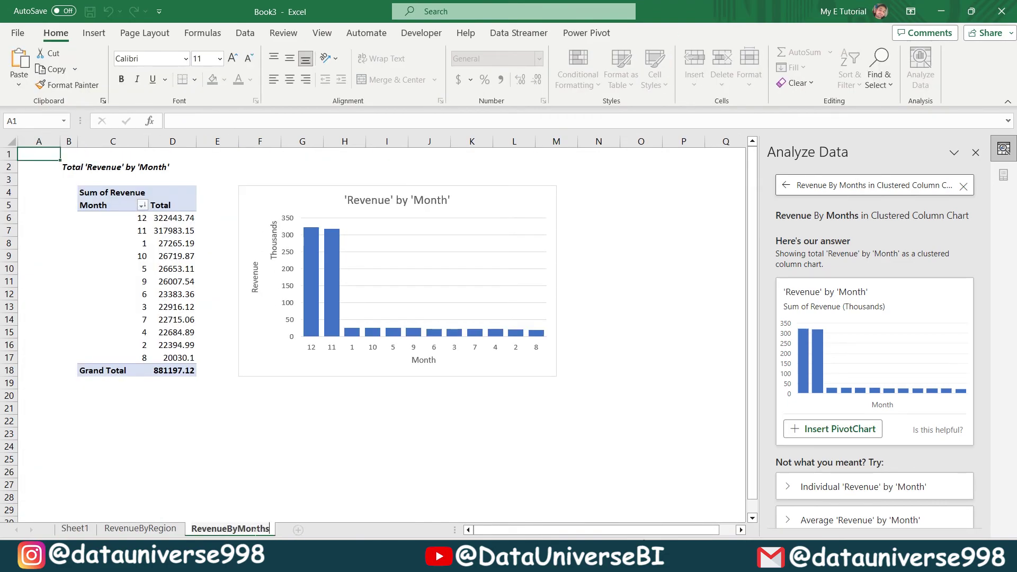
key("Return")
left_click(172, 231)
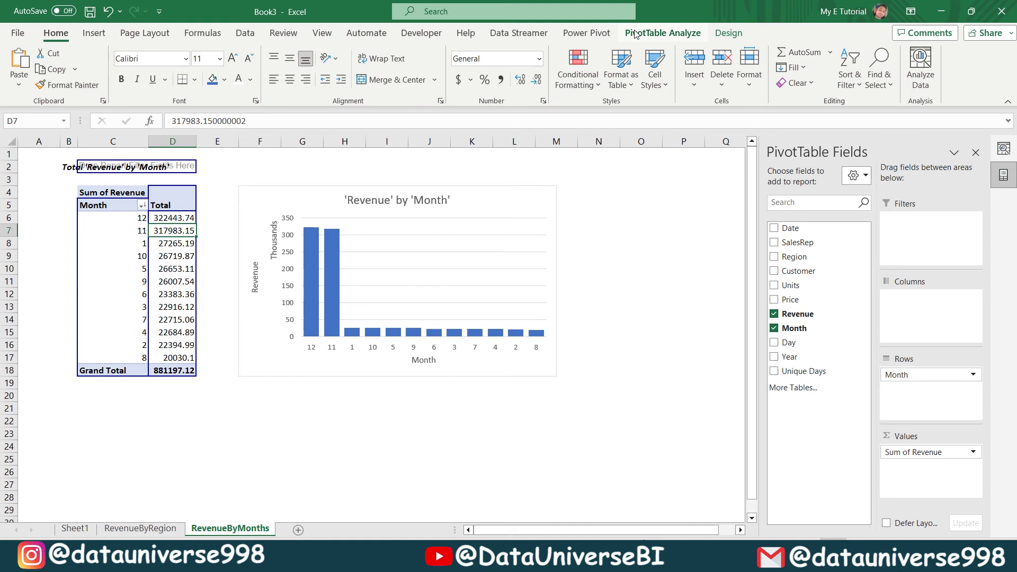
left_click(663, 33)
left_click(60, 69)
type("RevenueByMonths")
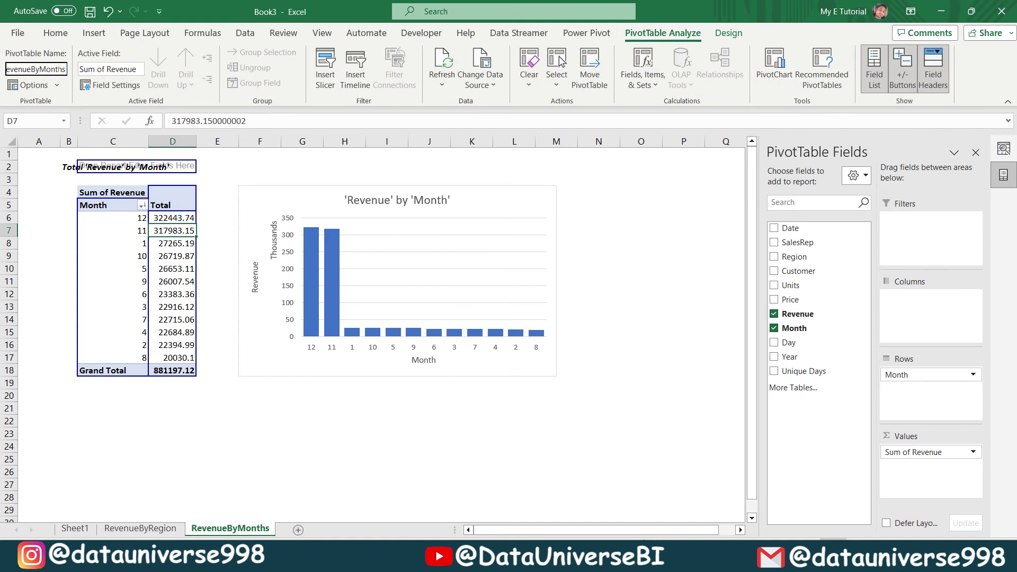
key("Return")
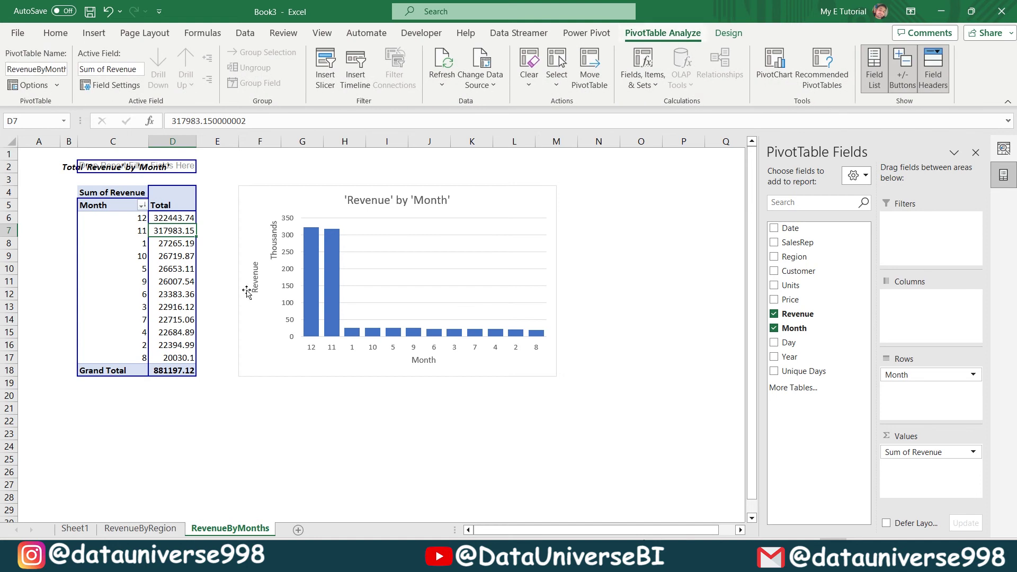
Step: Copy the line "Revenue By Day in Clustered Column Chart" from the Word document and return to the Excel workbook
left_click(427, 560)
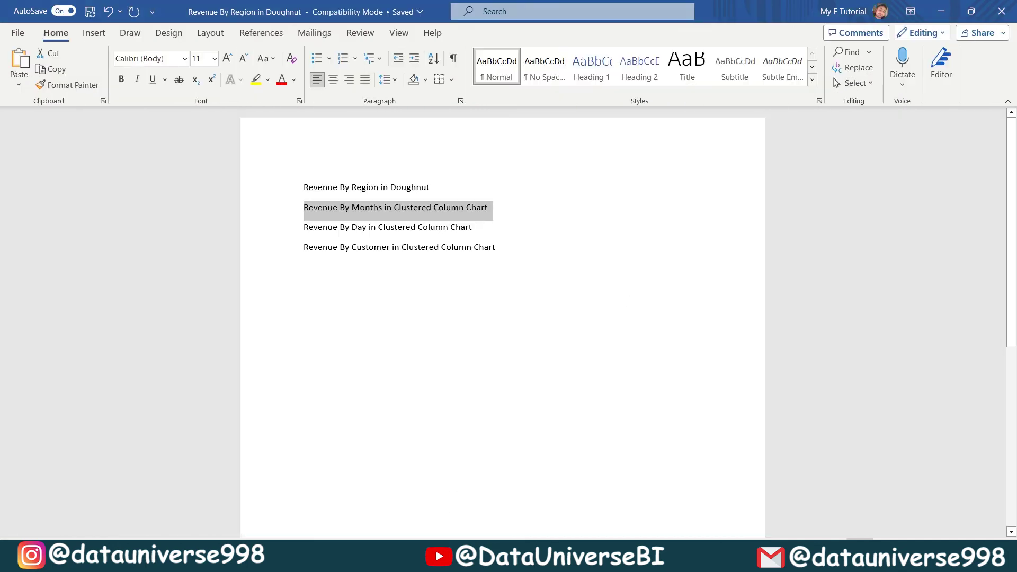
left_click(275, 226)
key("ctrl+c")
key("alt+Tab")
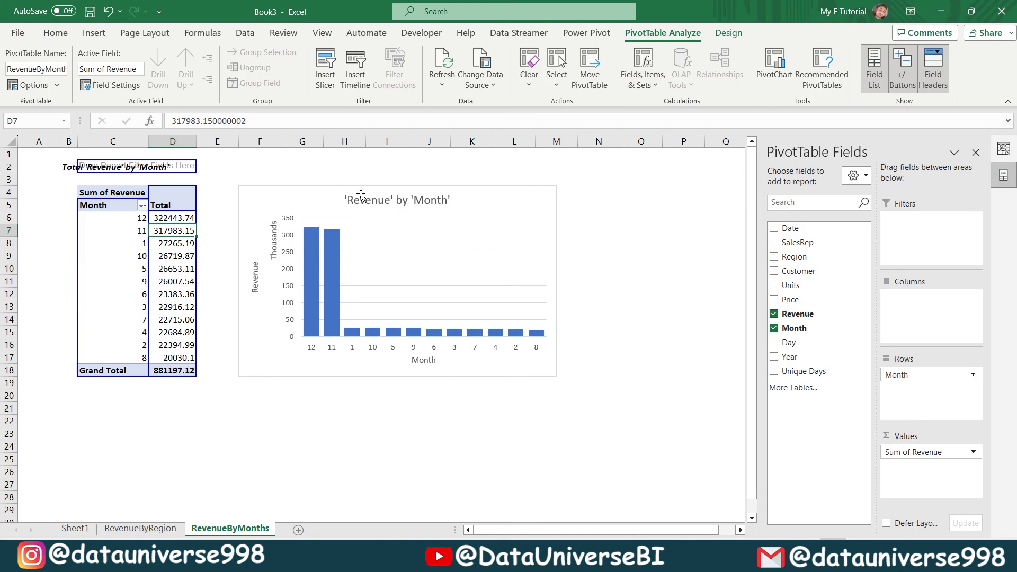
Step: From the Sheet1 data, ask Analyze Data for "Revenue By Day in Clustered Column Chart" and insert the suggested PivotChart
left_click(75, 529)
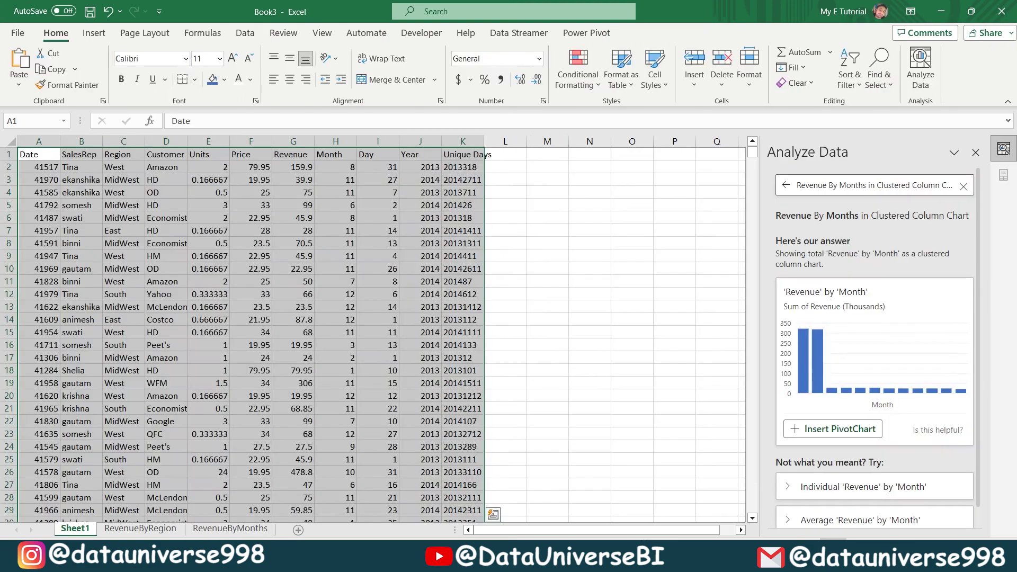
triple_click(889, 185)
key("ctrl+v")
key("Return")
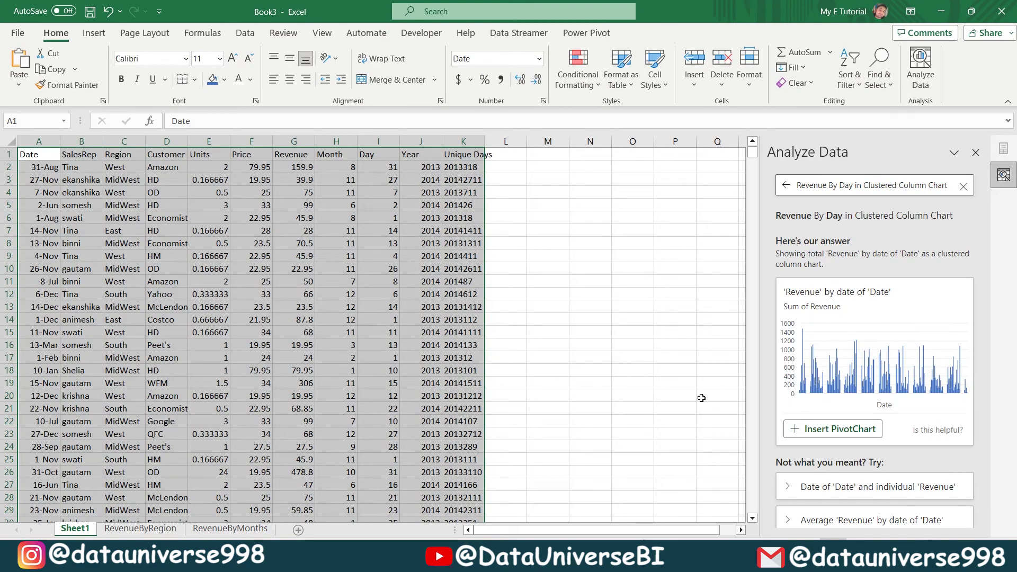
left_click(834, 429)
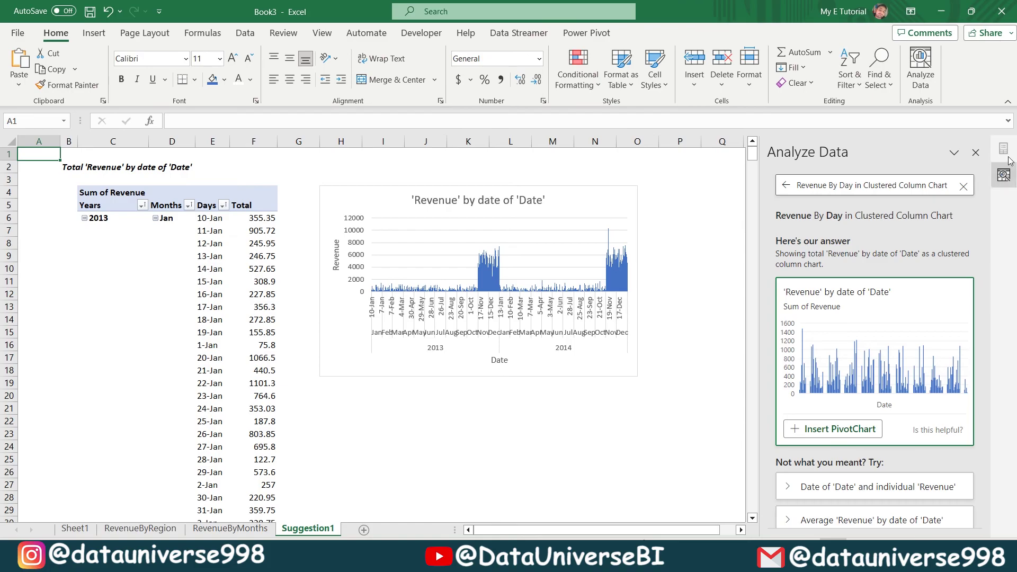
Step: Replace the Years, Months and Days row fields of the daily revenue pivot table with the Day field
right_click(215, 254)
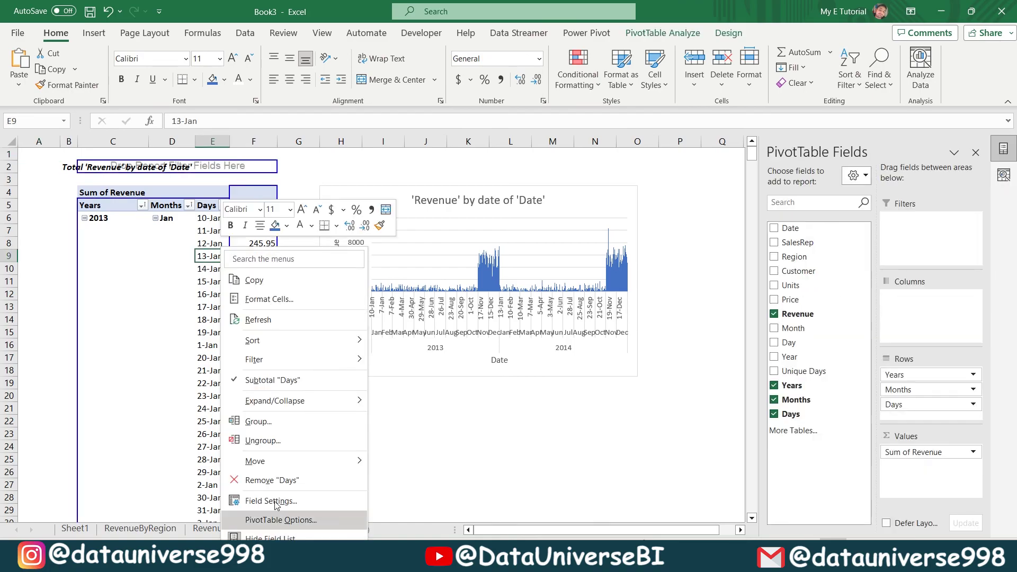
left_click(1003, 174)
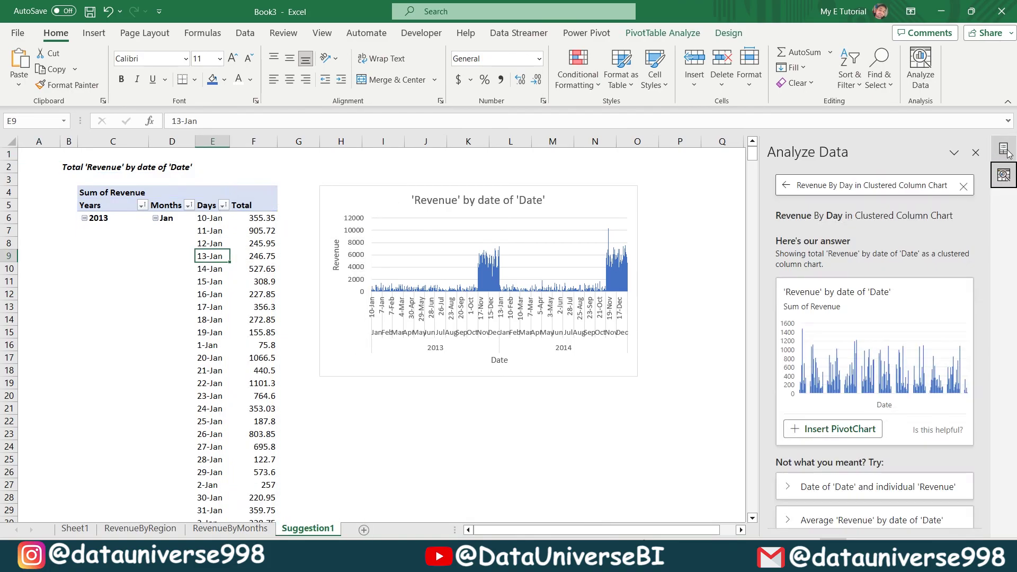
left_click(1004, 149)
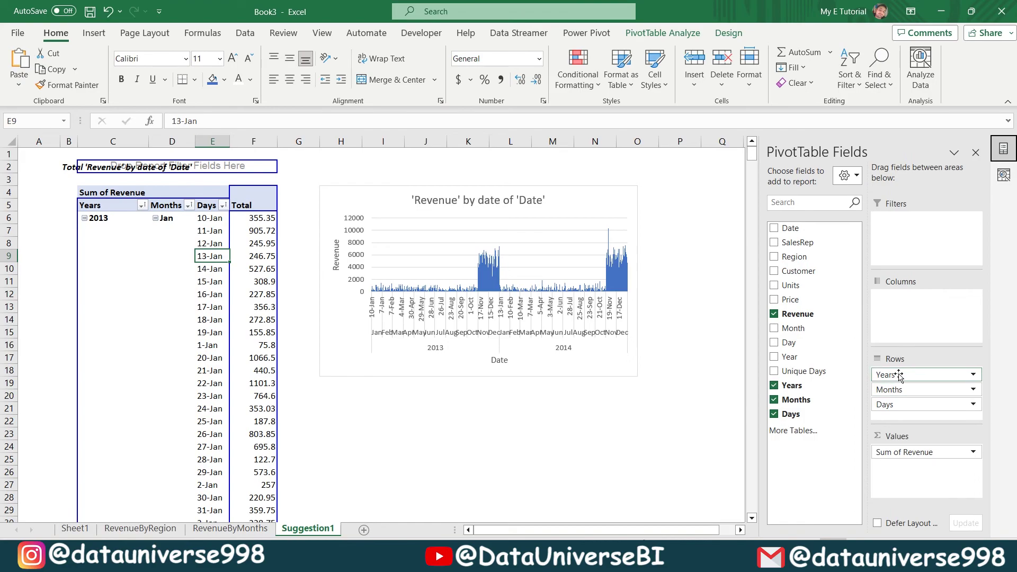
left_click_drag(890, 375, 673, 324)
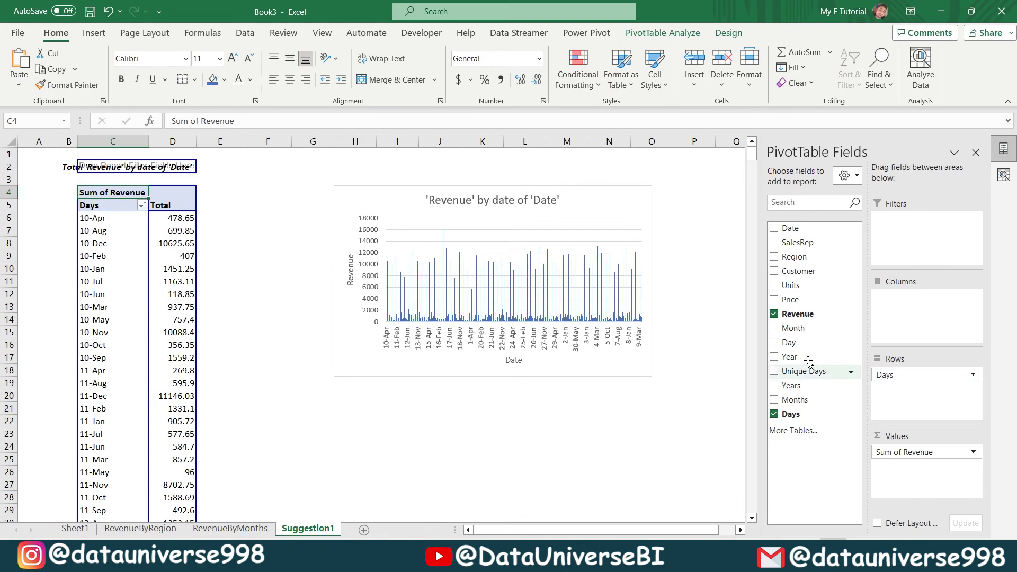
left_click_drag(790, 342, 409, 381)
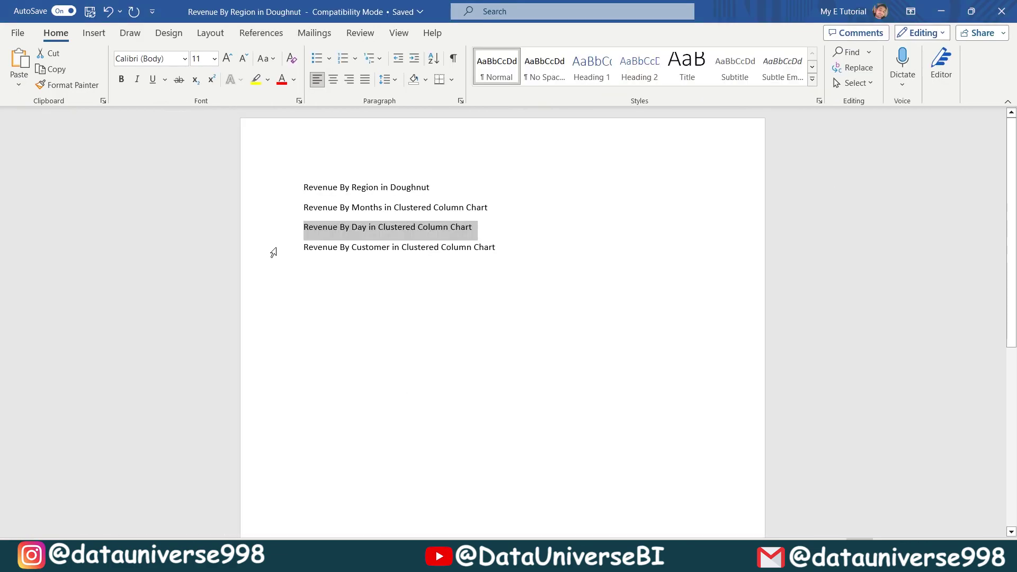
Step: Copy "Revenue By Customer in Clustered Column Chart" from the Word document, ask Analyze Data for it in Excel's Sheet1 and insert the suggested PivotChart
left_click(272, 246)
key("ctrl+c")
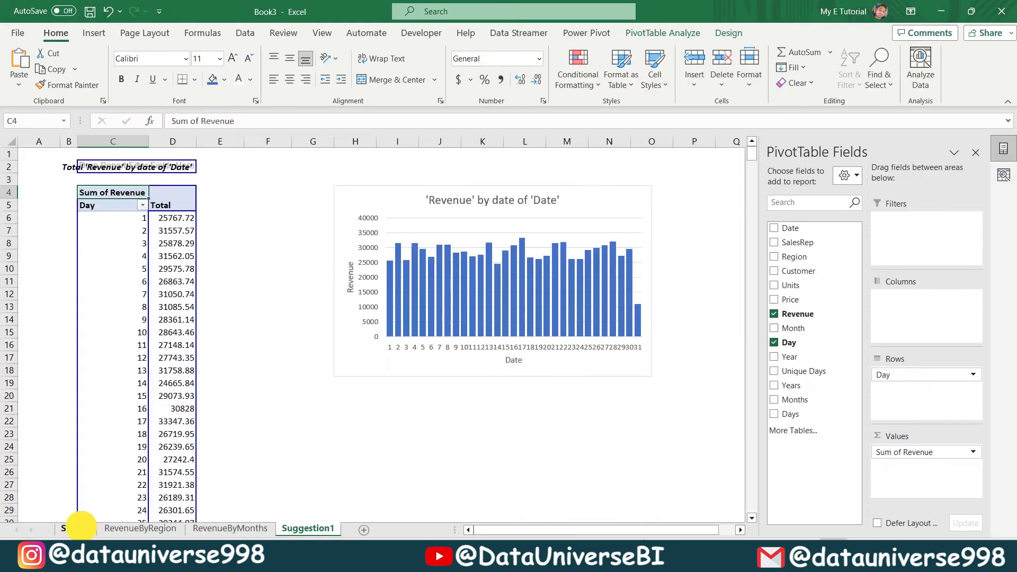
left_click(79, 529)
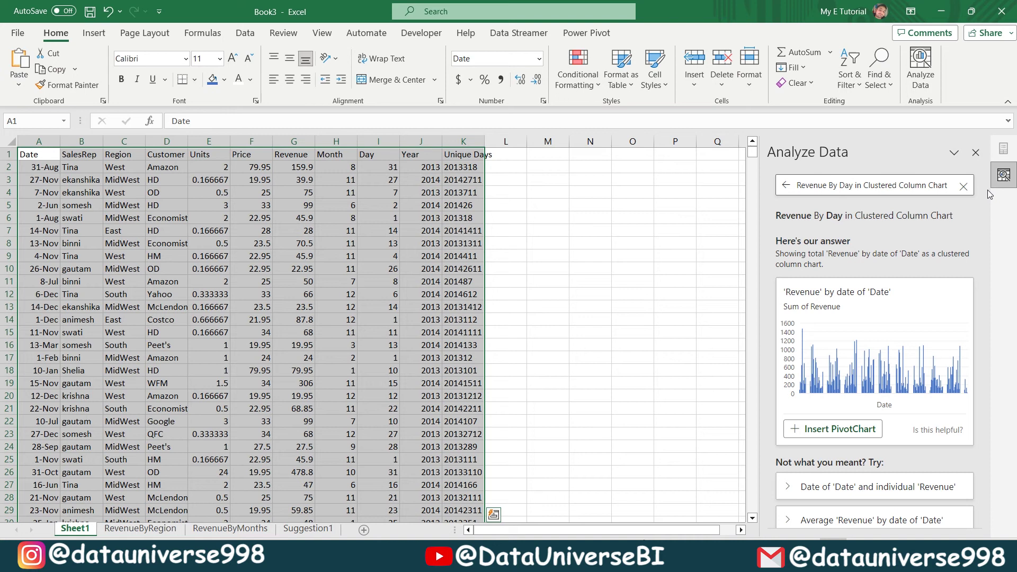
left_click(880, 182)
key("ctrl+v")
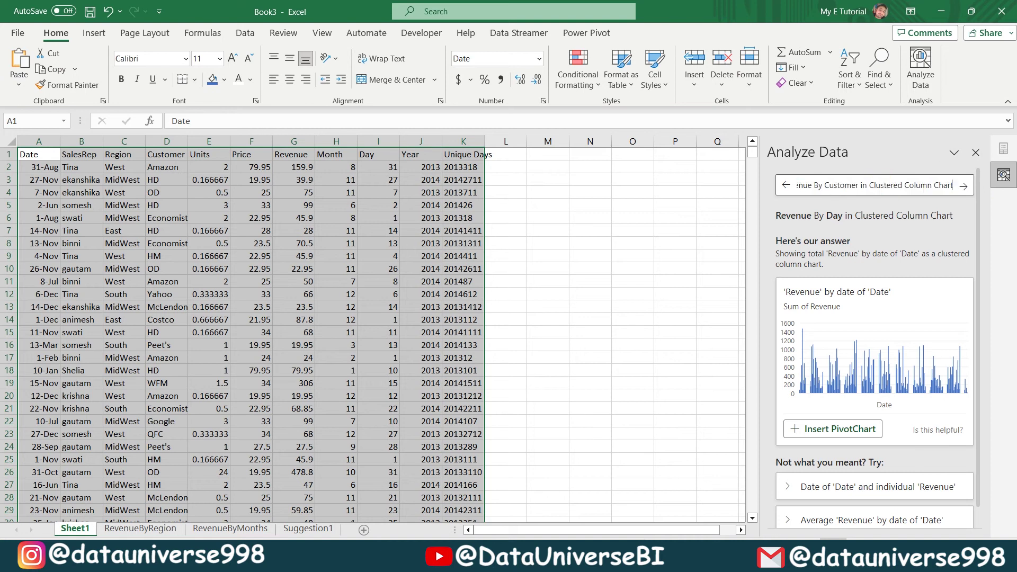
key("Return")
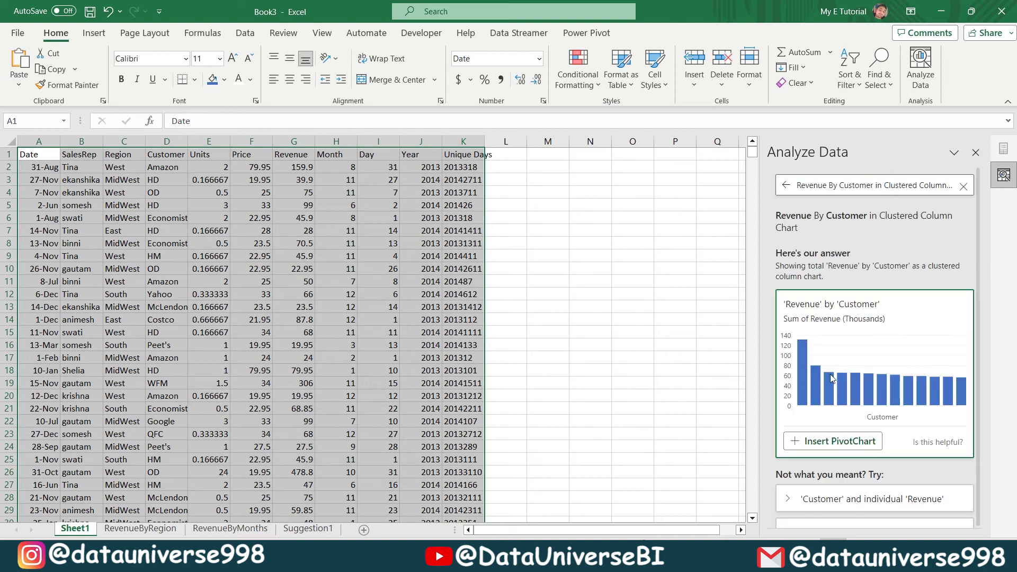
left_click(839, 444)
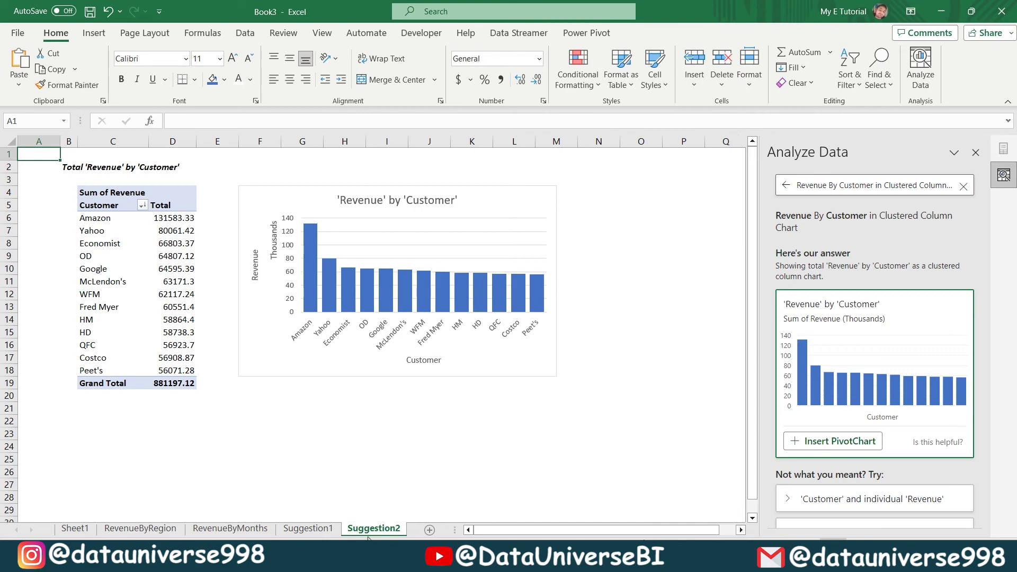
Step: Rename the new revenue by customer sheet RevenueByCustomer and the daily revenue sheet RevenueByDay
left_click(374, 530)
double_click(374, 530)
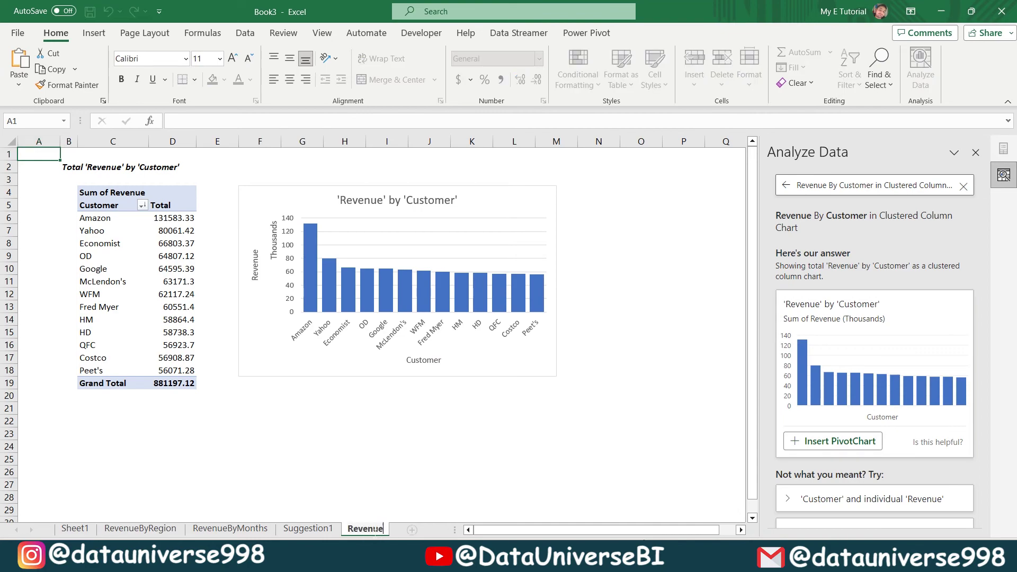
type("Customer")
key("Return")
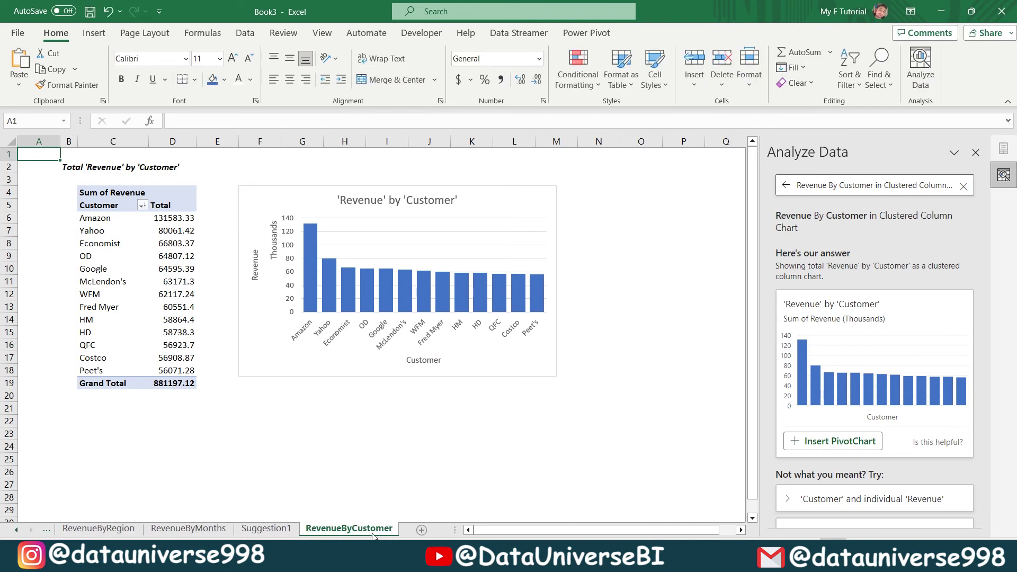
left_click(266, 529)
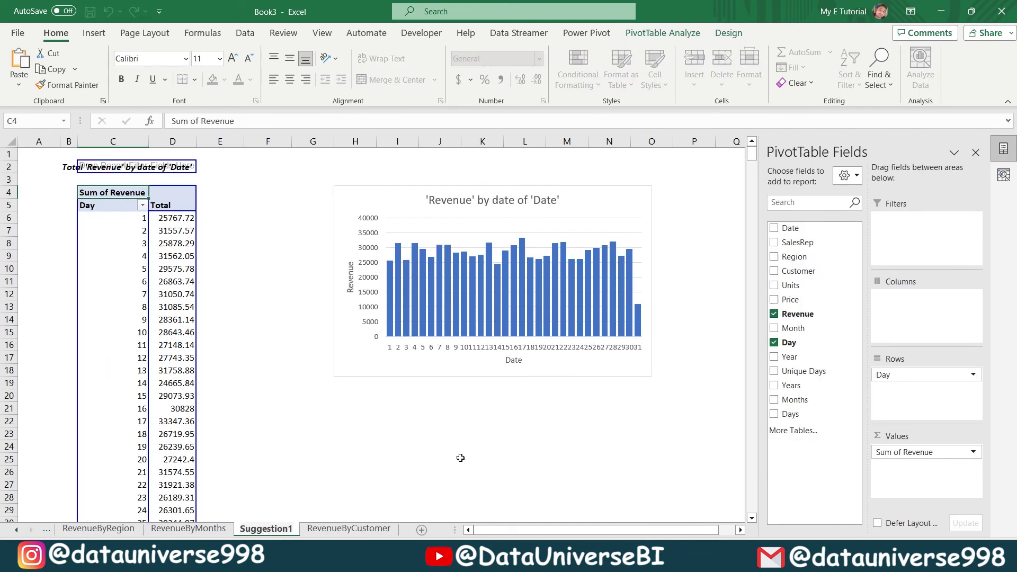
type("RevenueByDay")
Step: Add a new worksheet after the RevenueByCustomer sheet
left_click(358, 529)
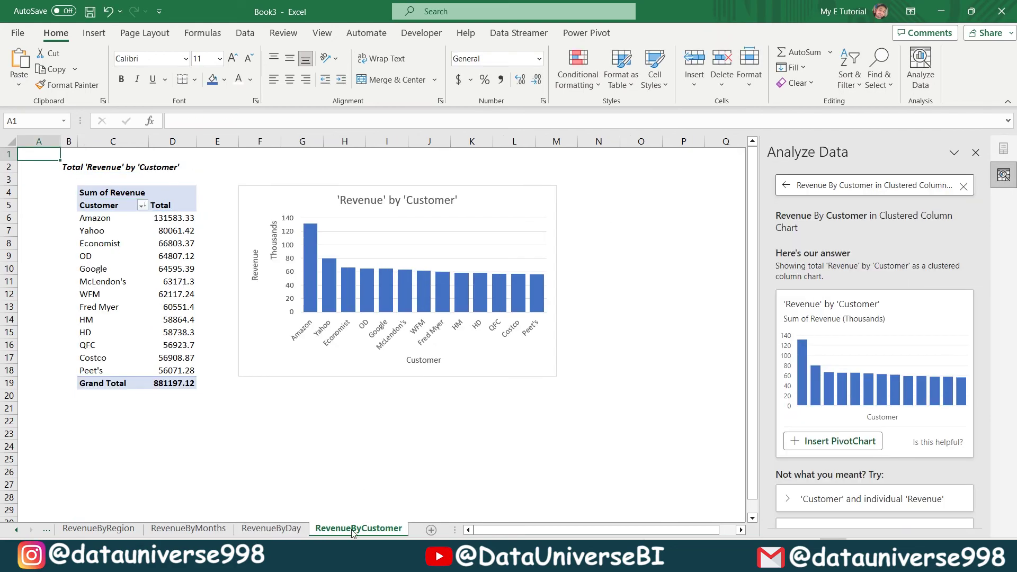
left_click(432, 530)
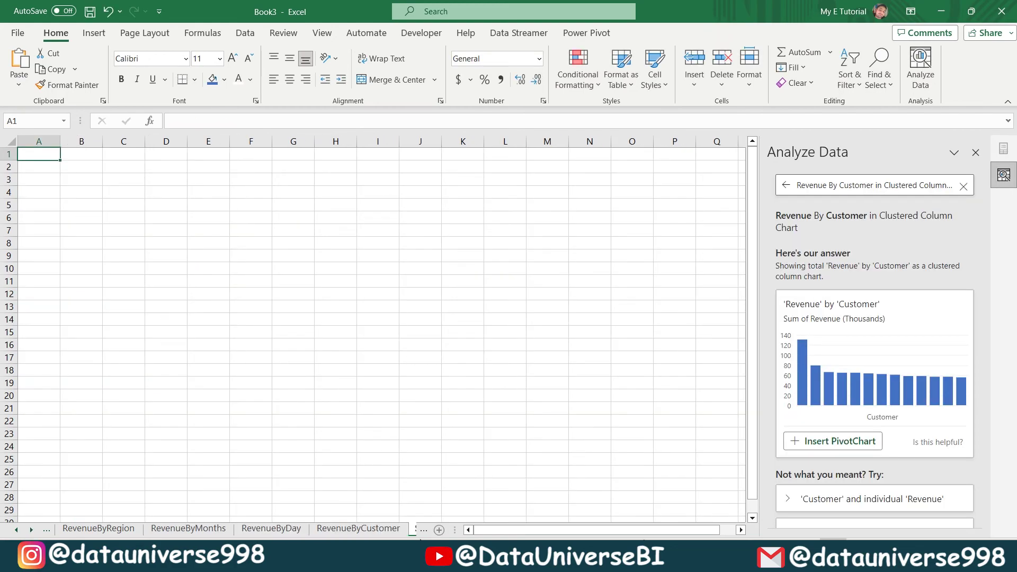
left_click(32, 531)
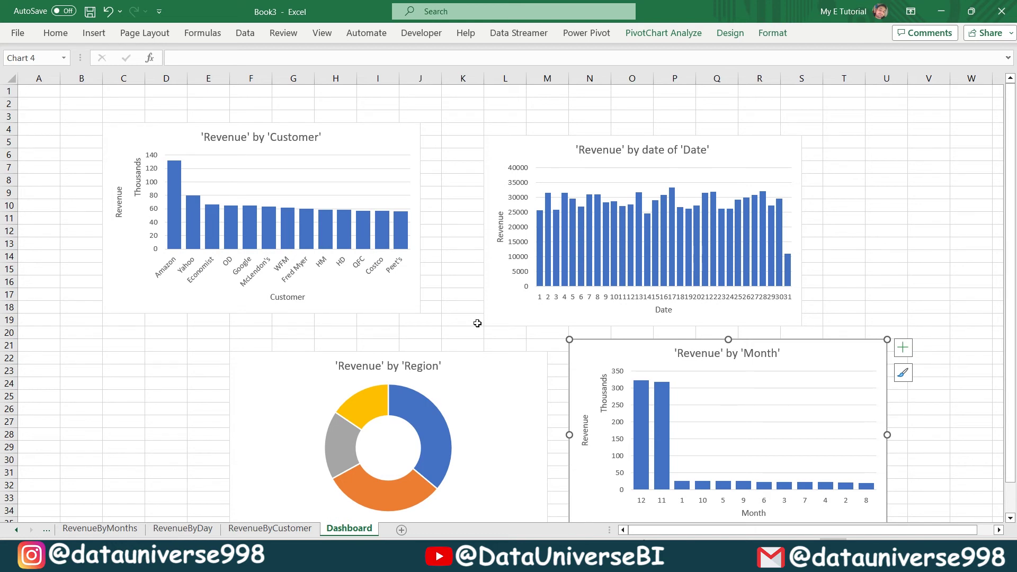
Step: Move the revenue by region doughnut chart up beneath the customer chart's columns and size it 3.06" high by 3.54" wide
left_click_drag(465, 359, 333, 276)
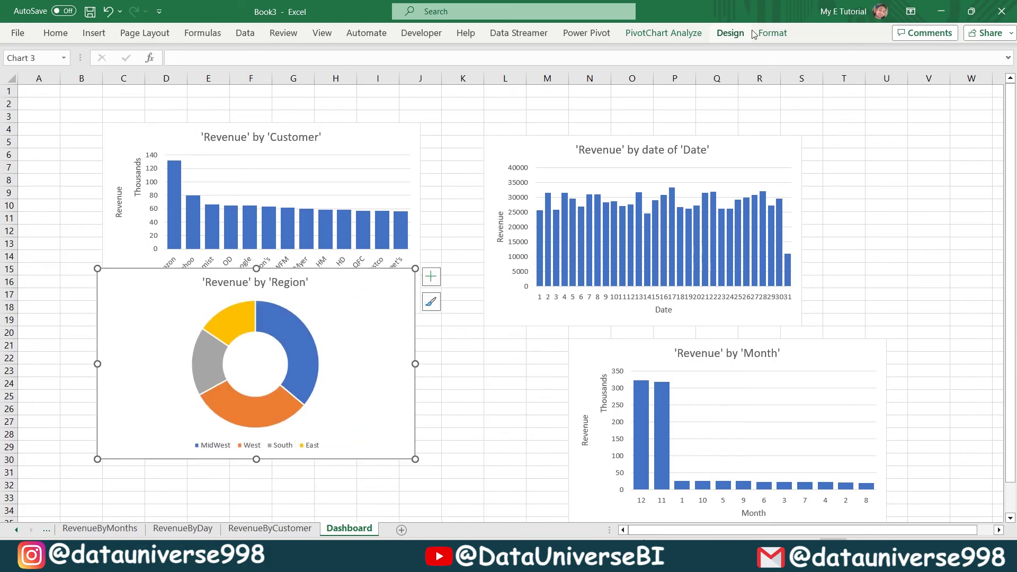
left_click(765, 33)
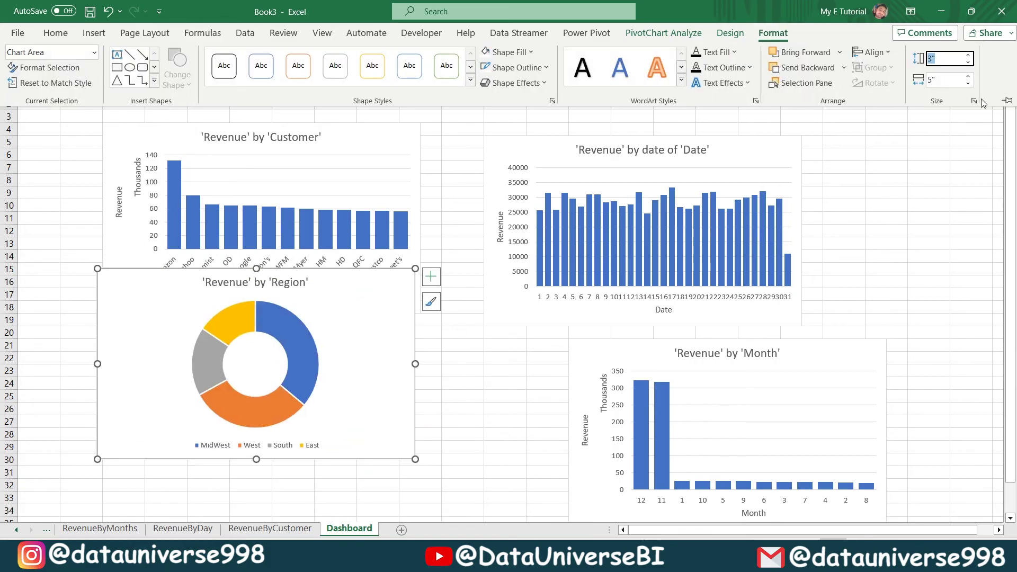
key("Tab")
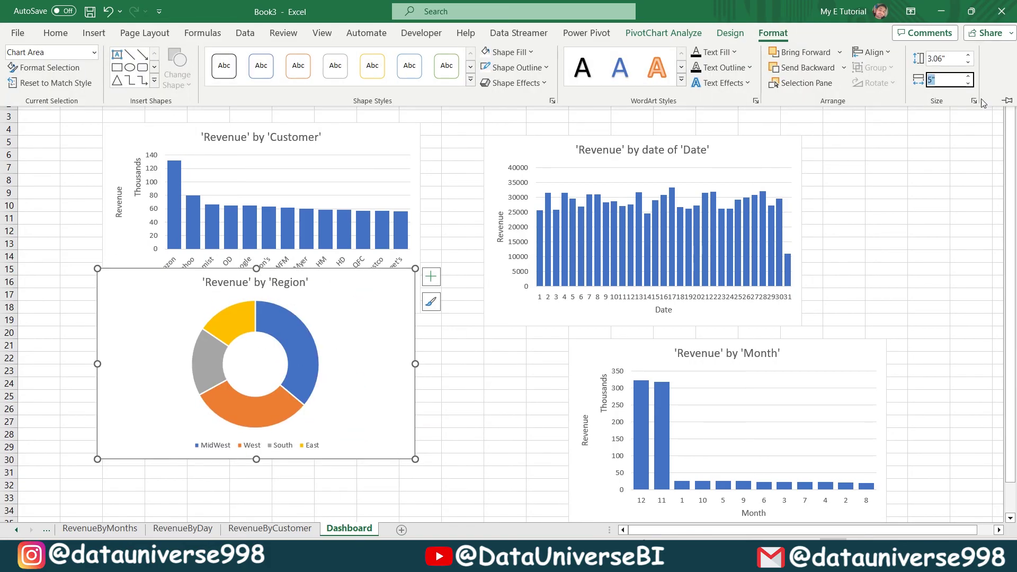
type("3.54")
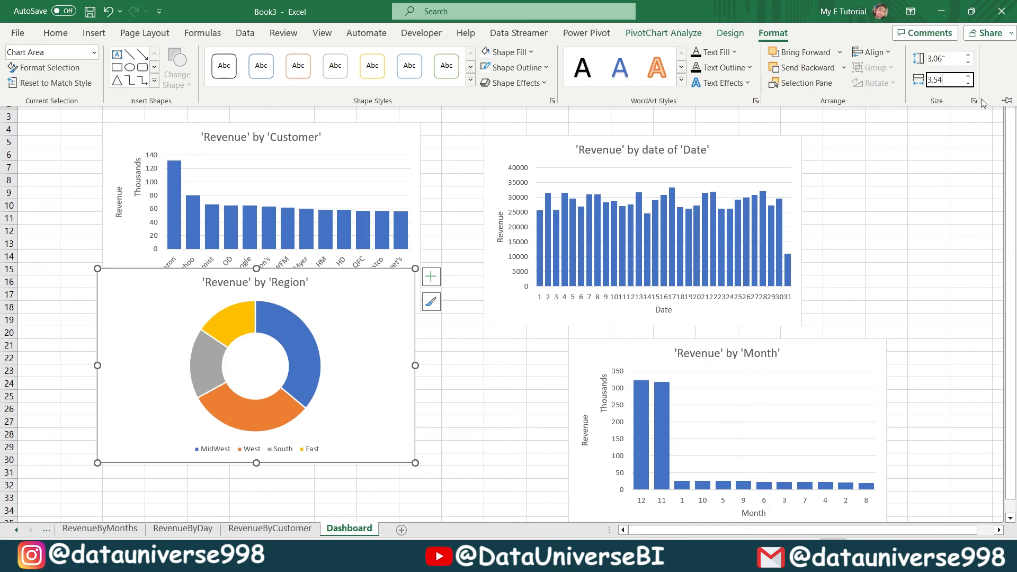
Step: Set the height of the revenue by customer and revenue by date charts to 3.06" and widen the date chart
left_click(370, 139)
left_click(765, 35)
left_click(942, 59)
type("3.06")
left_click(529, 139)
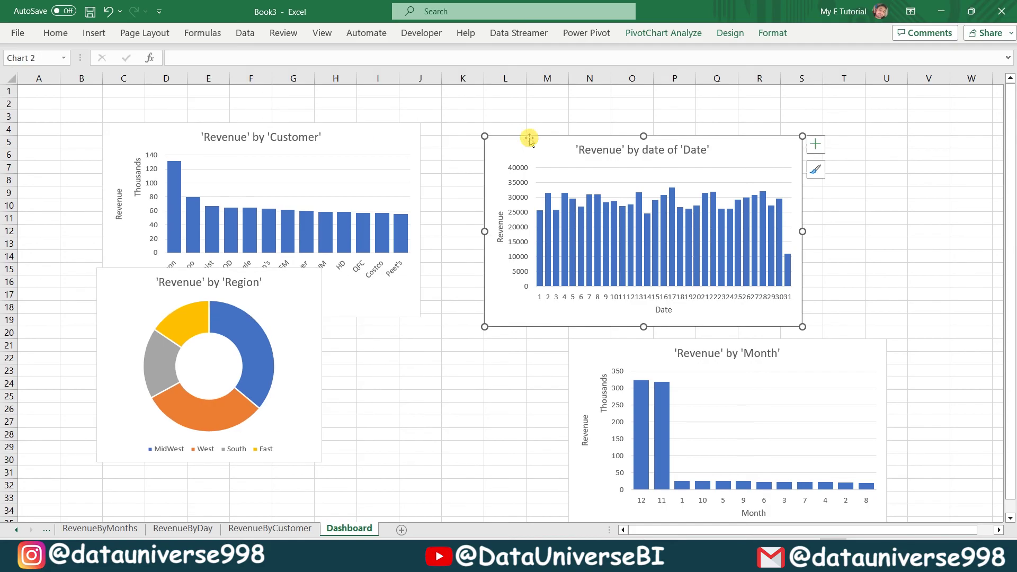
left_click(768, 34)
left_click(942, 59)
type("3.06")
Step: Size the revenue by month chart to 3.06" high and 9.67" wide
left_click(646, 348)
left_click(771, 34)
left_click(942, 59)
type("3.06")
key("Tab")
type("9.67")
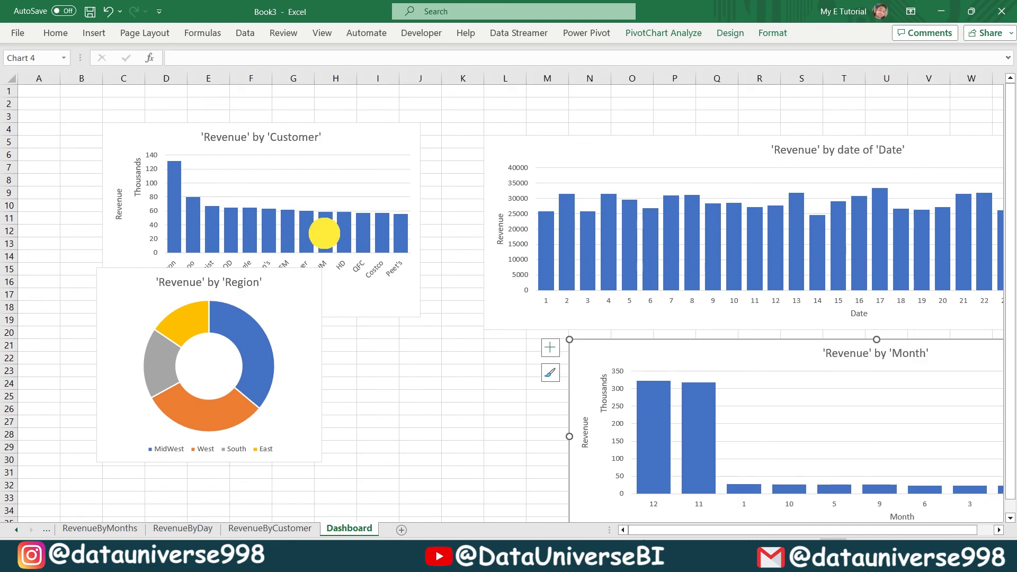
Step: Arrange the dashboard charts in two rows, with region and date side by side above customer and month
left_click_drag(324, 234, 550, 420)
left_click_drag(122, 278, 158, 134)
left_click_drag(543, 137, 418, 126)
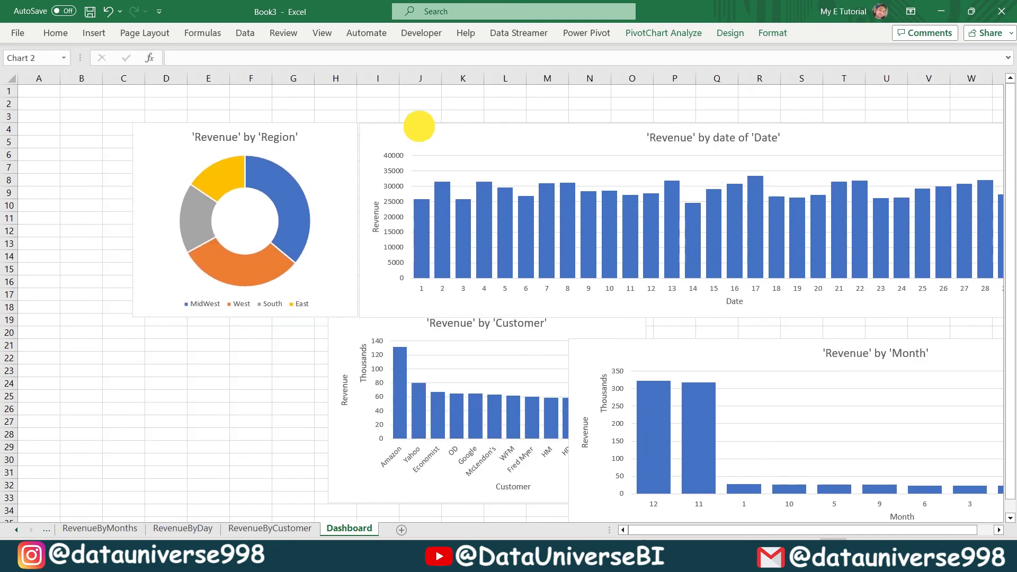
left_click(183, 164, "ctrl")
left_click_drag(183, 164, 181, 163)
left_click_drag(389, 321, 189, 332)
left_click_drag(623, 342, 502, 322)
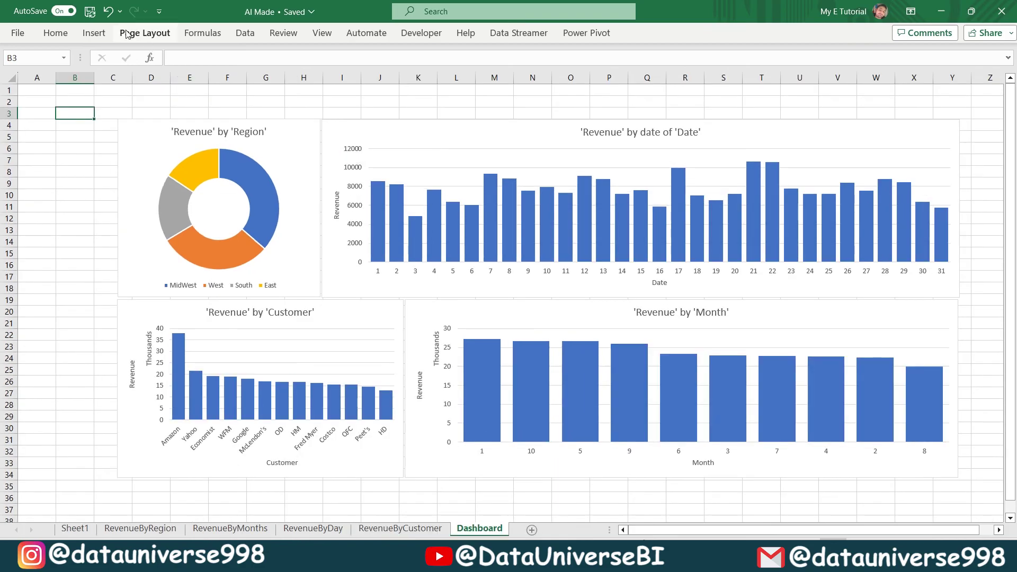
Step: Change the workbook's theme colors to Paper
left_click(127, 34)
left_click(58, 53)
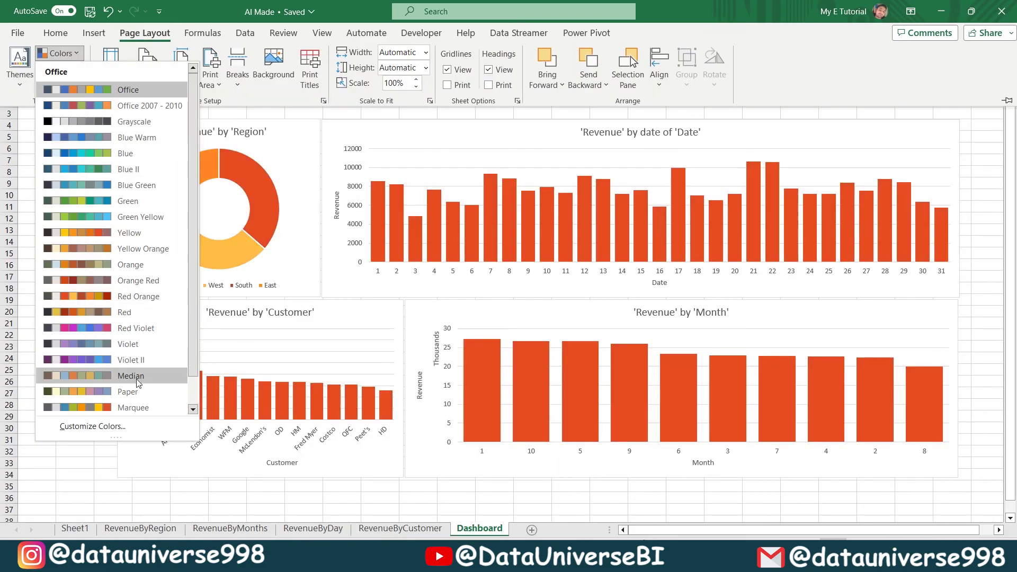
left_click(130, 400)
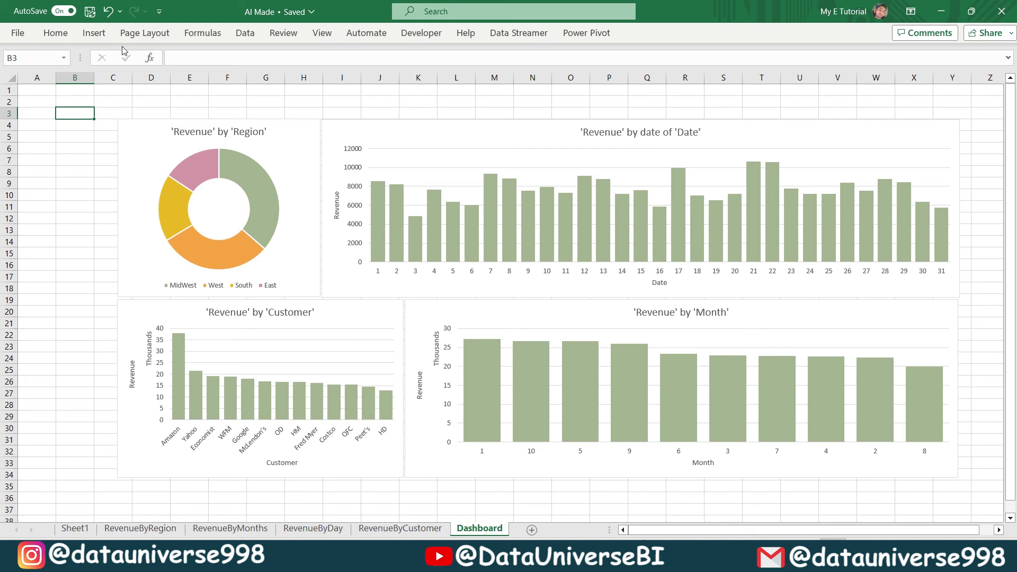
Step: Set a plain light grey paper picture, found by searching online pictures for "paper", as the Dashboard sheet's background
left_click(140, 38)
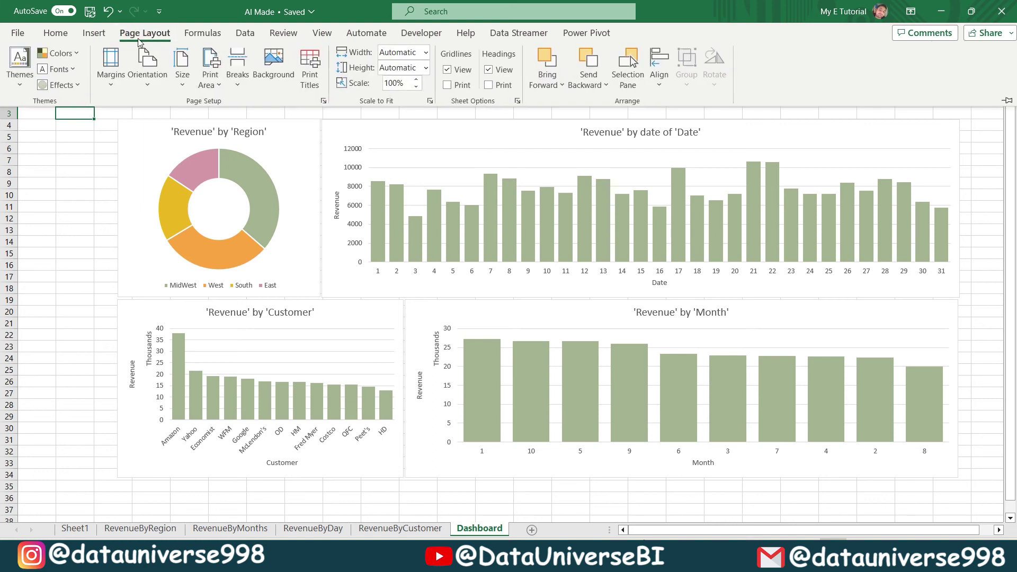
left_click(271, 73)
type("per")
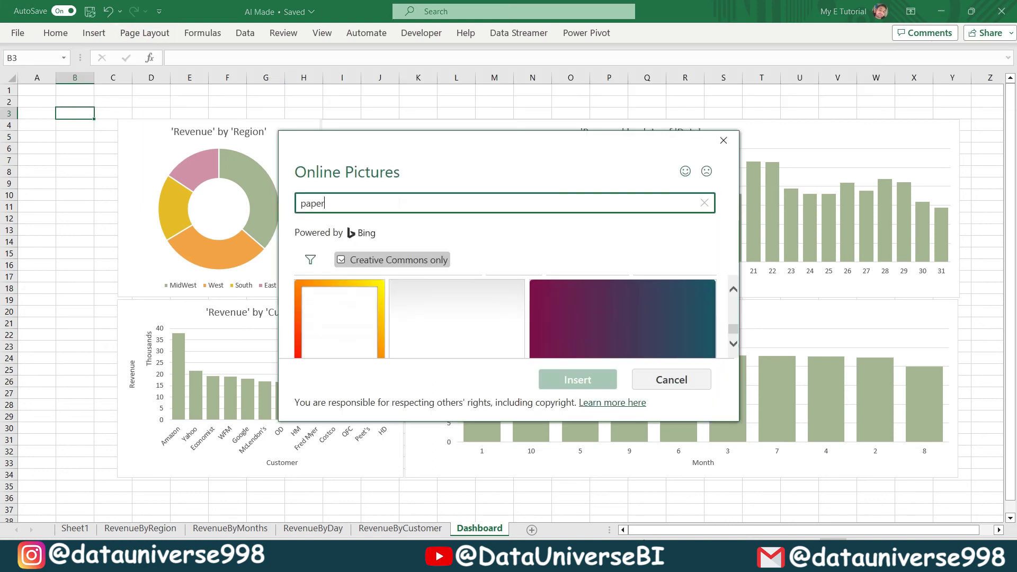
key("Return")
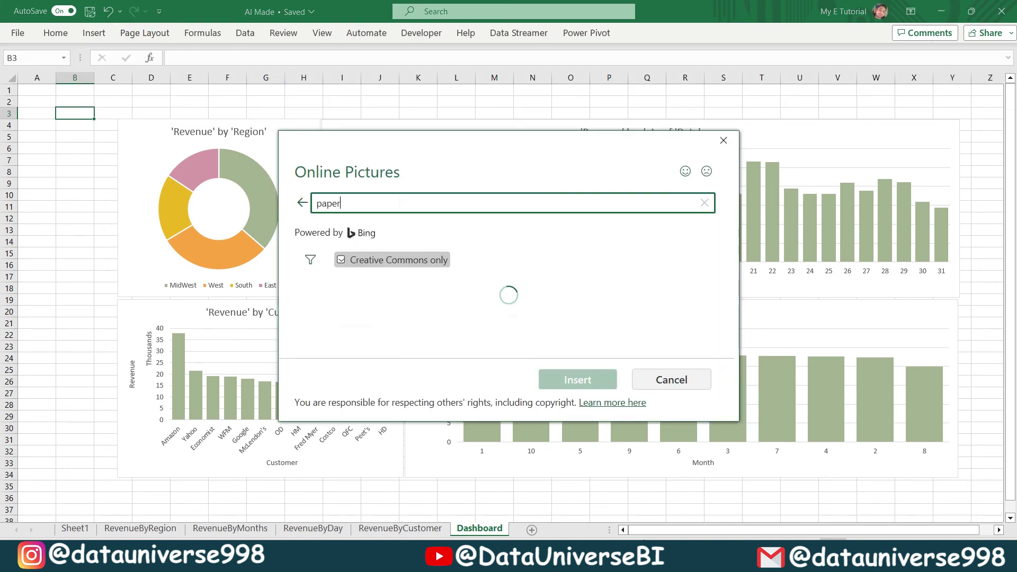
scroll(635, 327, "down", 6)
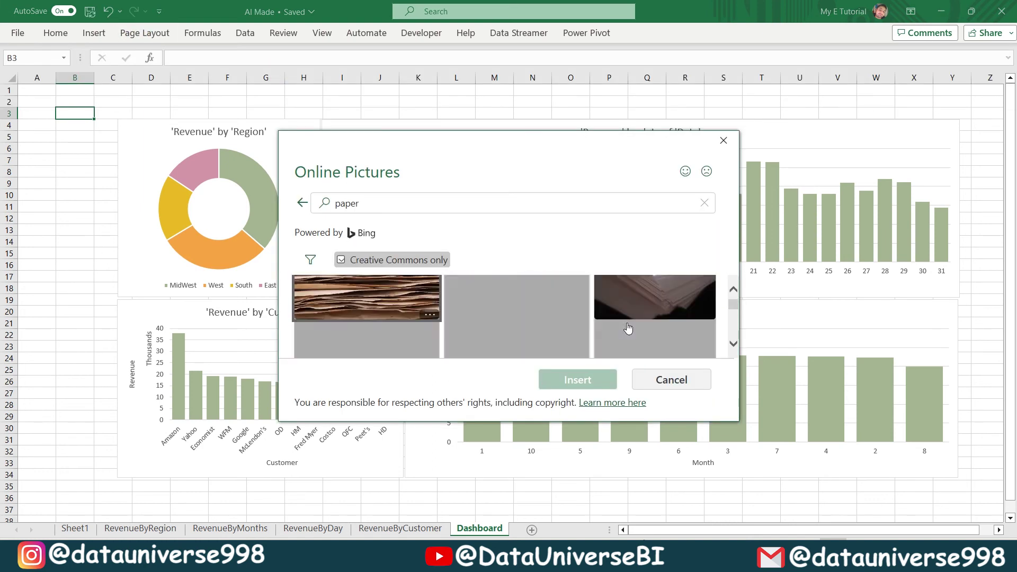
scroll(530, 318, "up", 2)
left_click(635, 306)
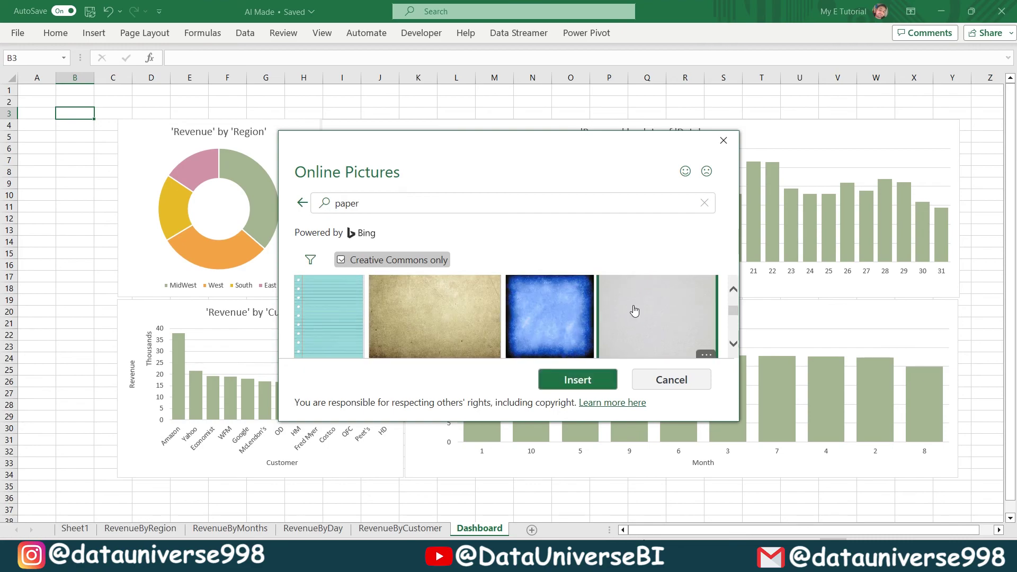
left_click(579, 381)
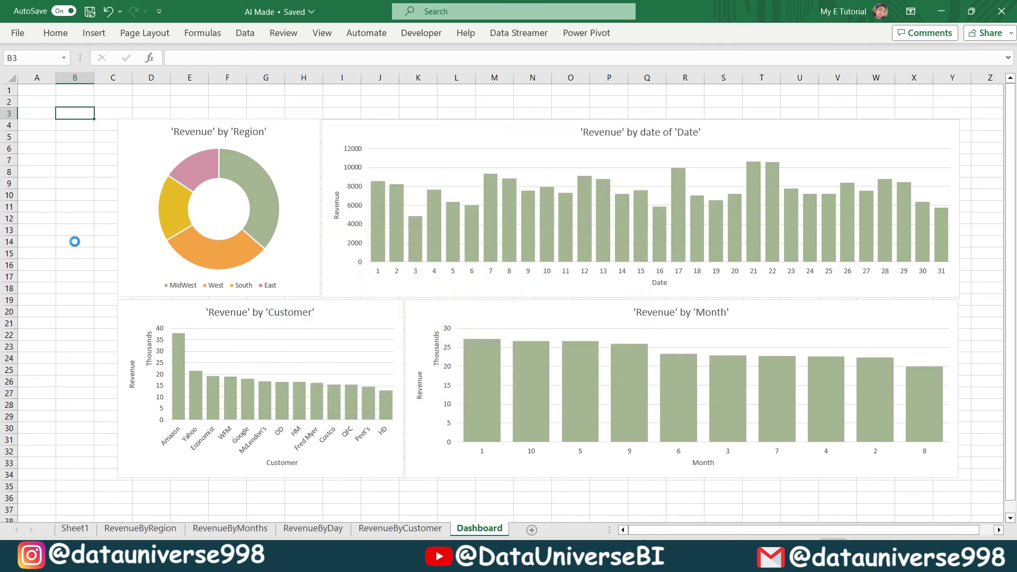
Step: Remove the fill of the revenue by region doughnut chart so the sheet background shows through
left_click(141, 132)
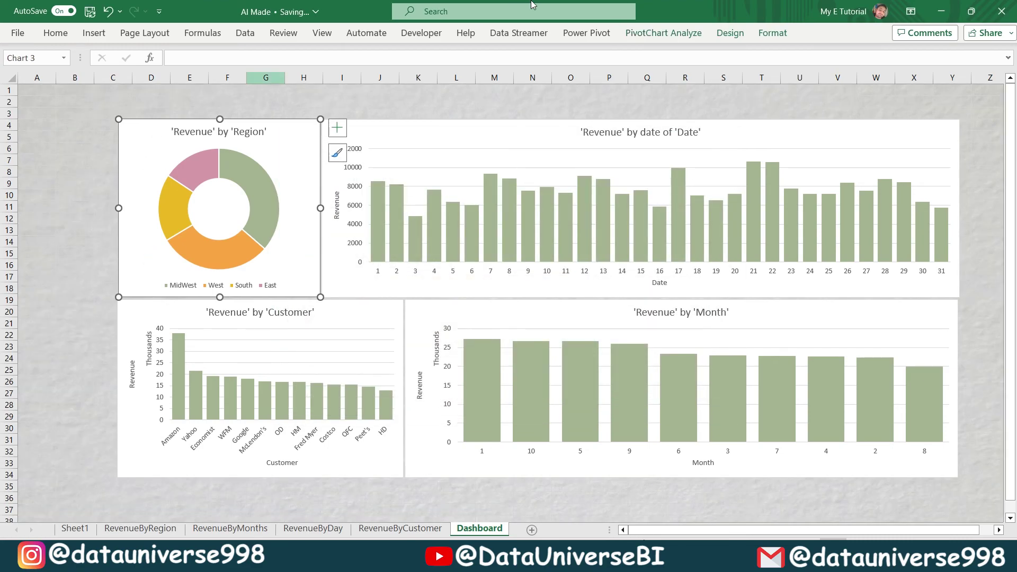
left_click(772, 35)
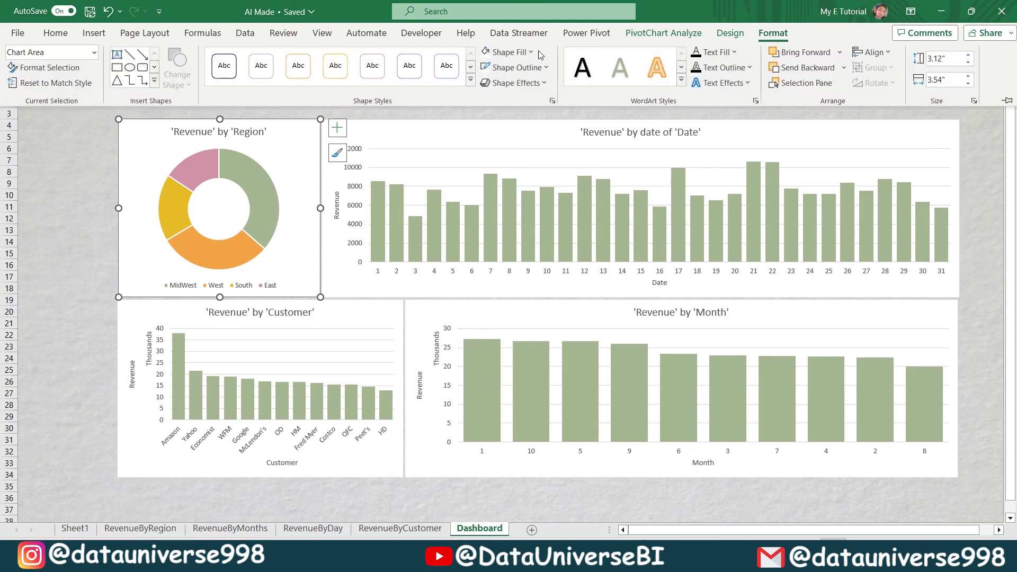
left_click(510, 53)
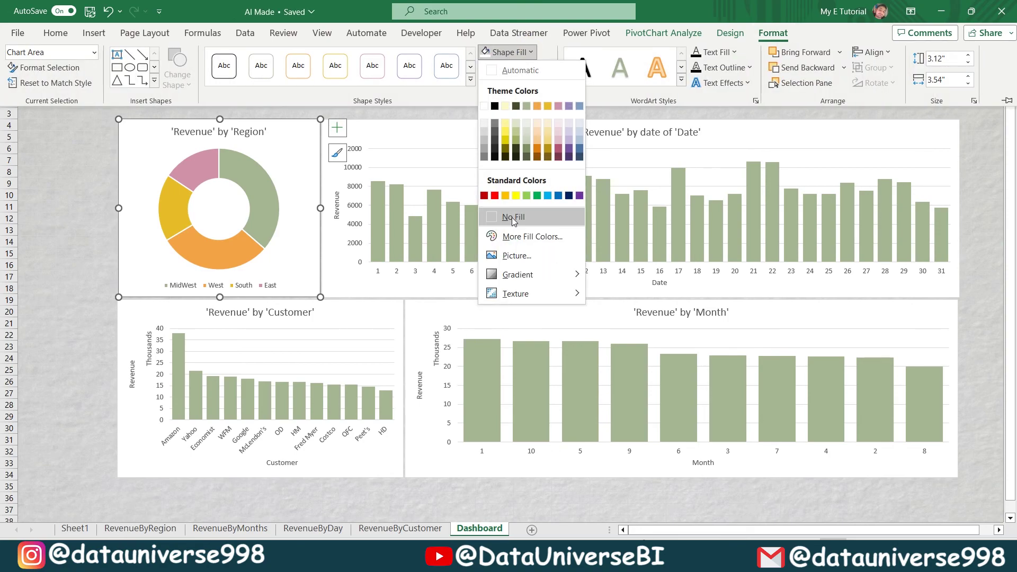
left_click(513, 218)
Step: Repeat the No Fill formatting on the revenue by date, customer and month charts
left_click(403, 125)
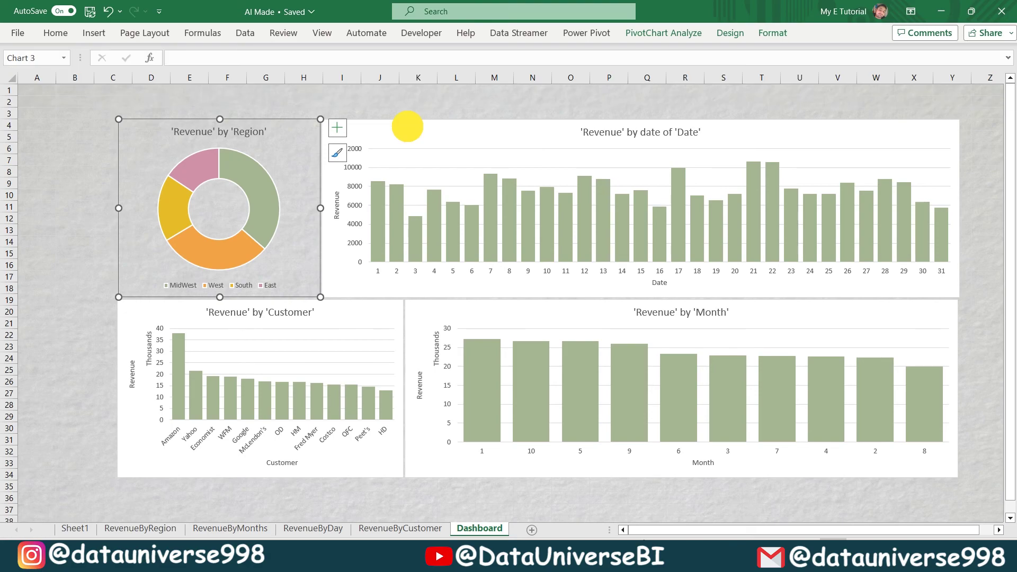
left_click(407, 128)
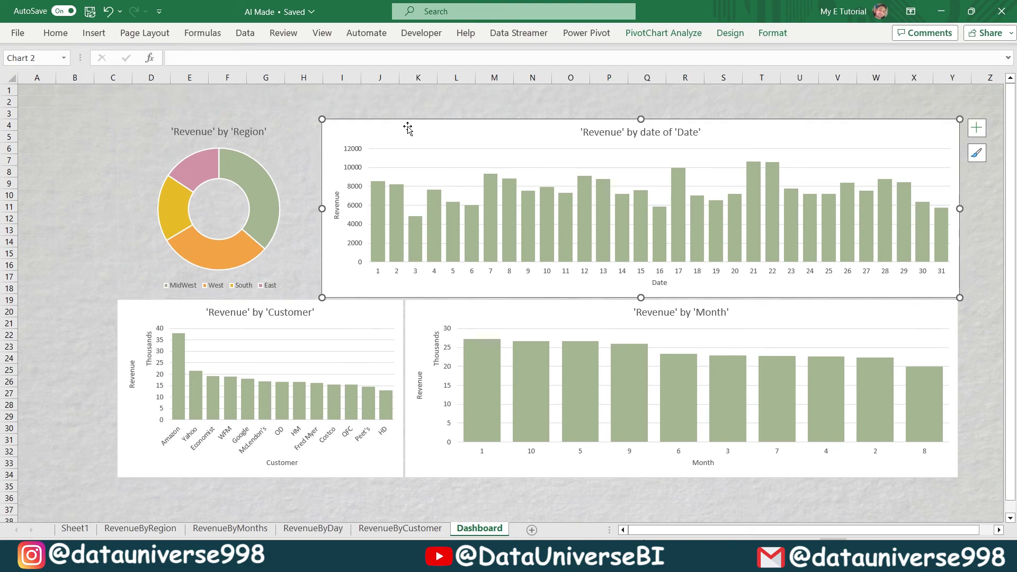
key("F4")
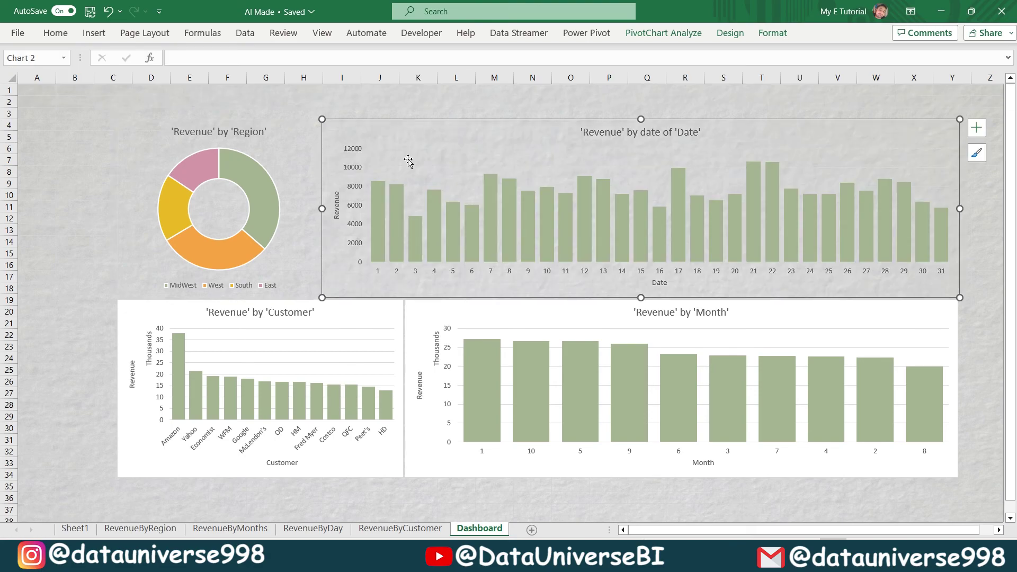
left_click(345, 308)
key("F4")
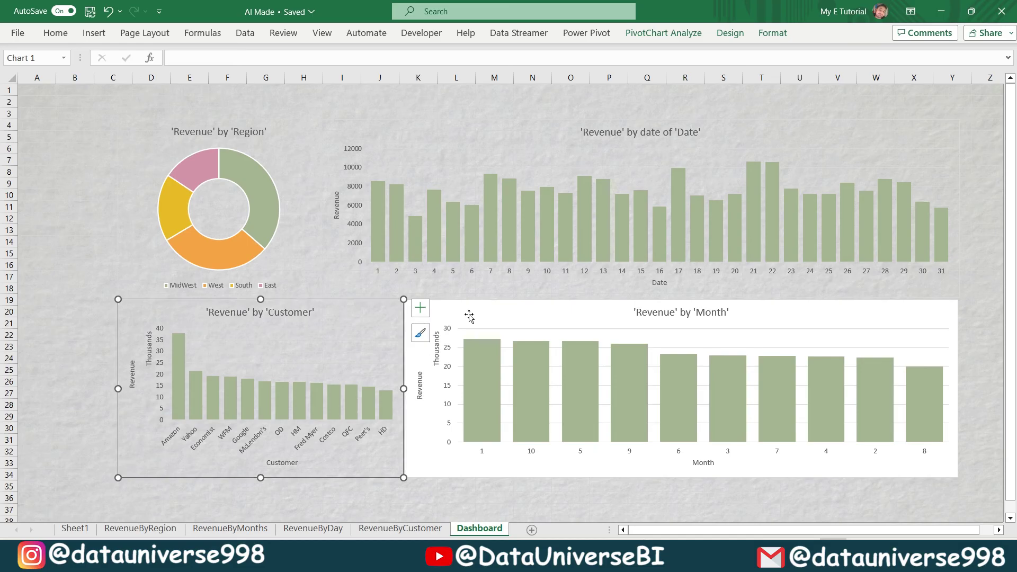
left_click(473, 315)
key("F4")
Step: Give the revenue by region, date, customer and month charts a white outline
left_click(296, 161)
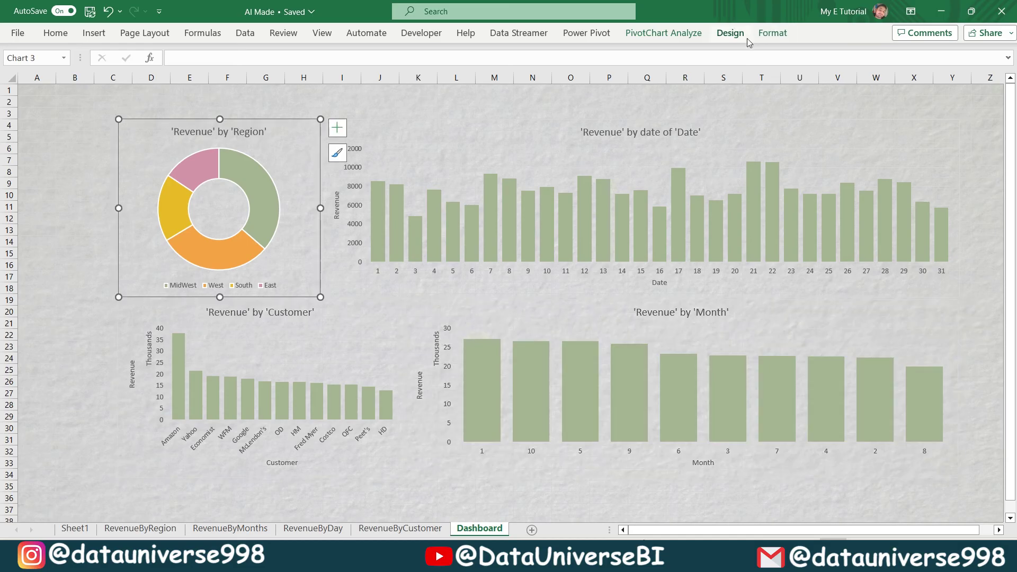
left_click(773, 34)
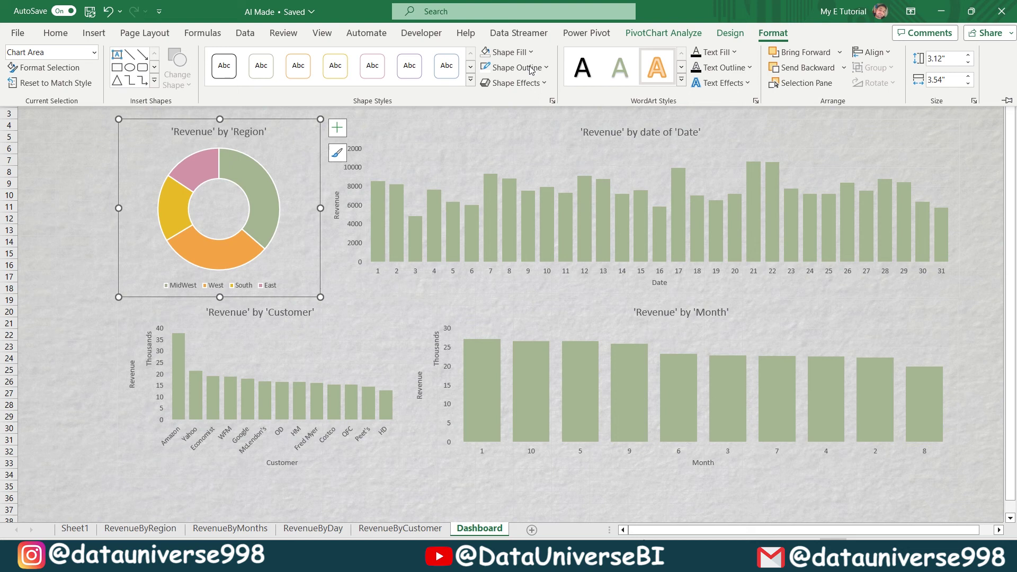
left_click(547, 68)
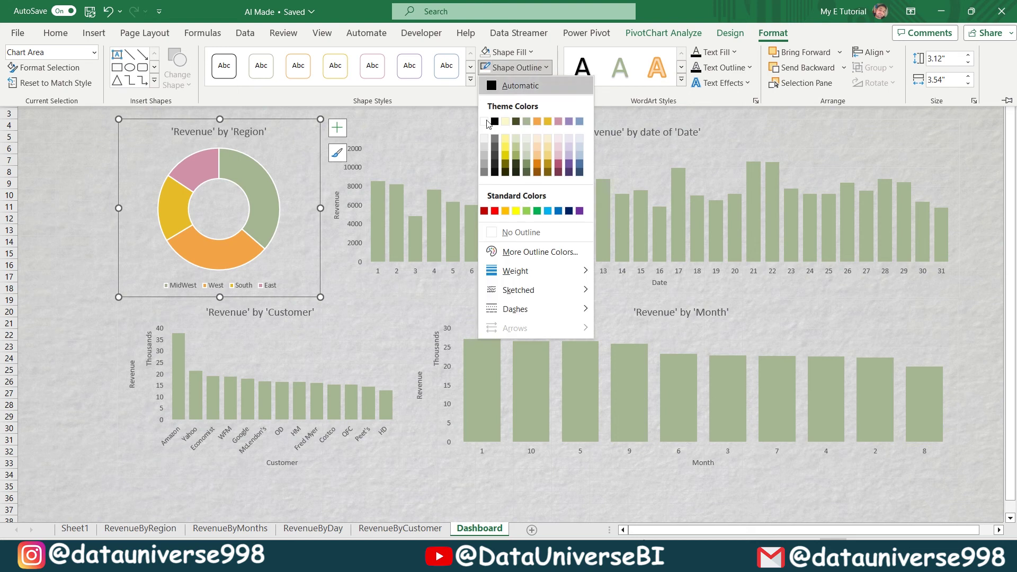
left_click(484, 122)
left_click(505, 315)
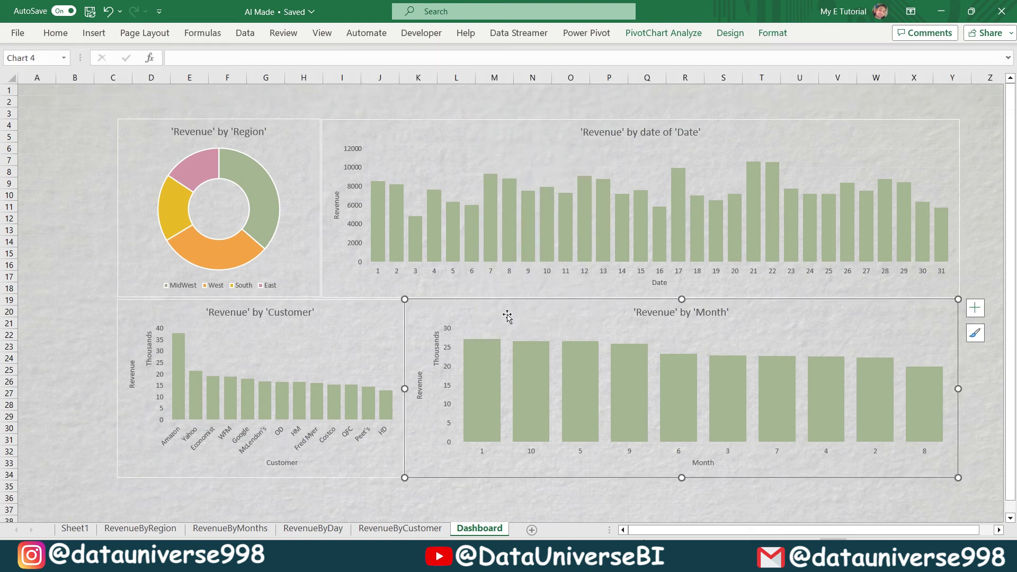
left_click(83, 288)
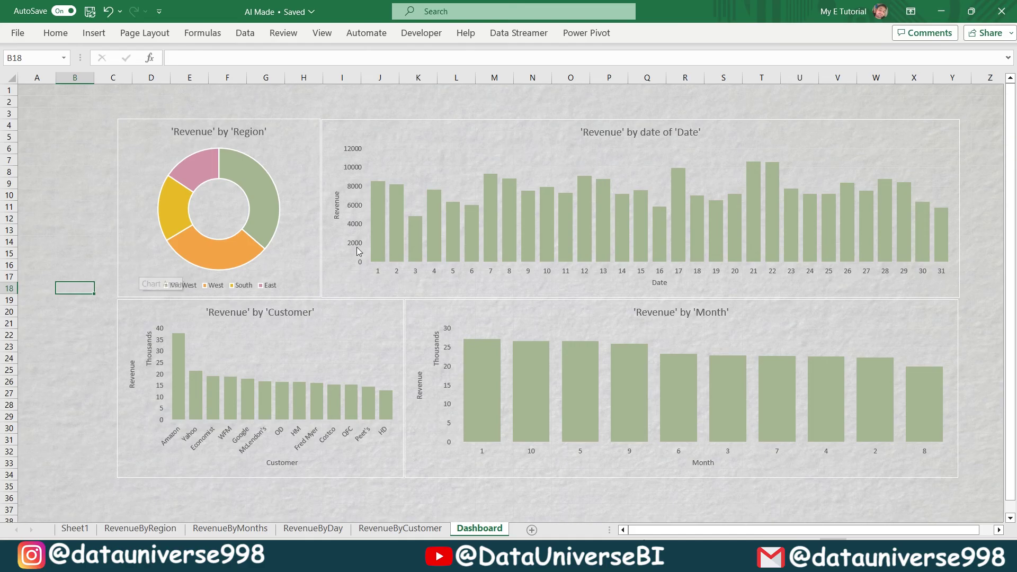
Step: Format the revenue by region chart title with a white fill, bold text and the Arial font
left_click(249, 131)
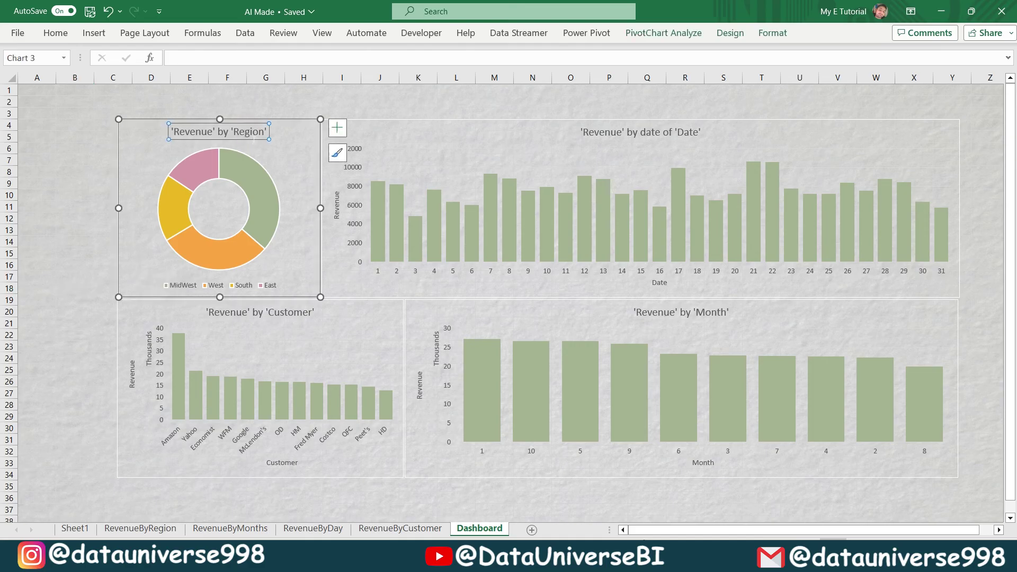
left_click(58, 33)
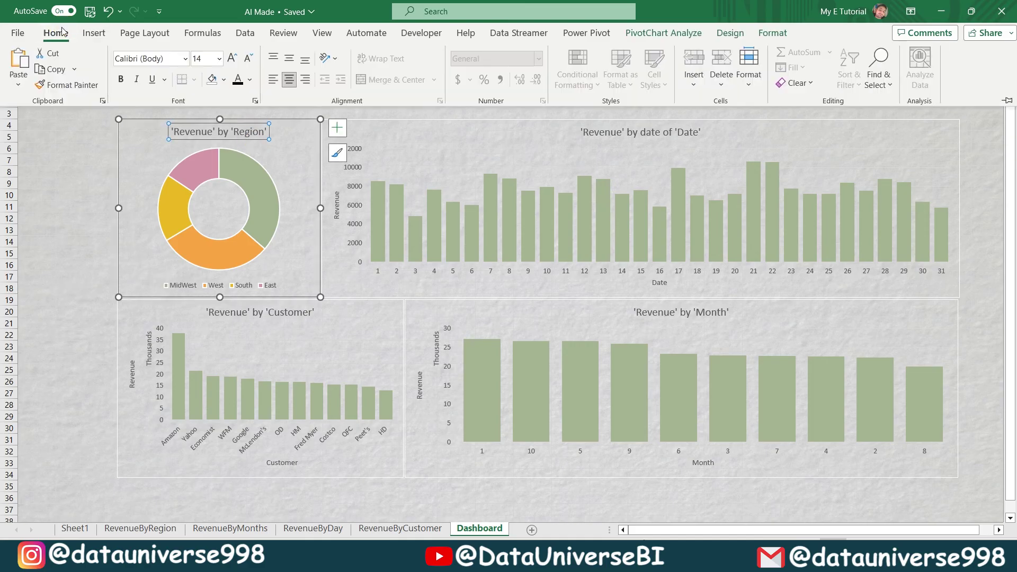
left_click(225, 80)
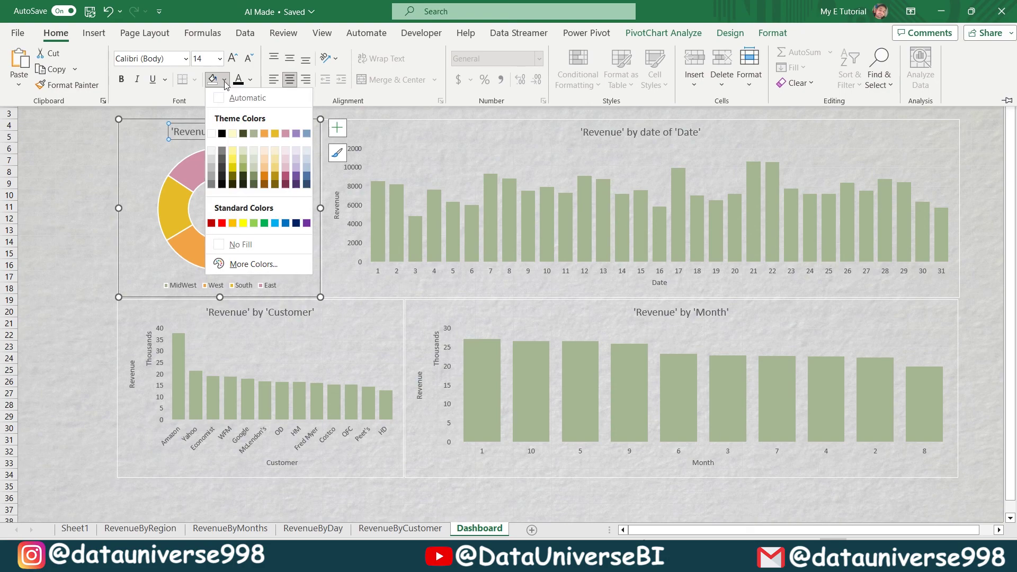
left_click(212, 133)
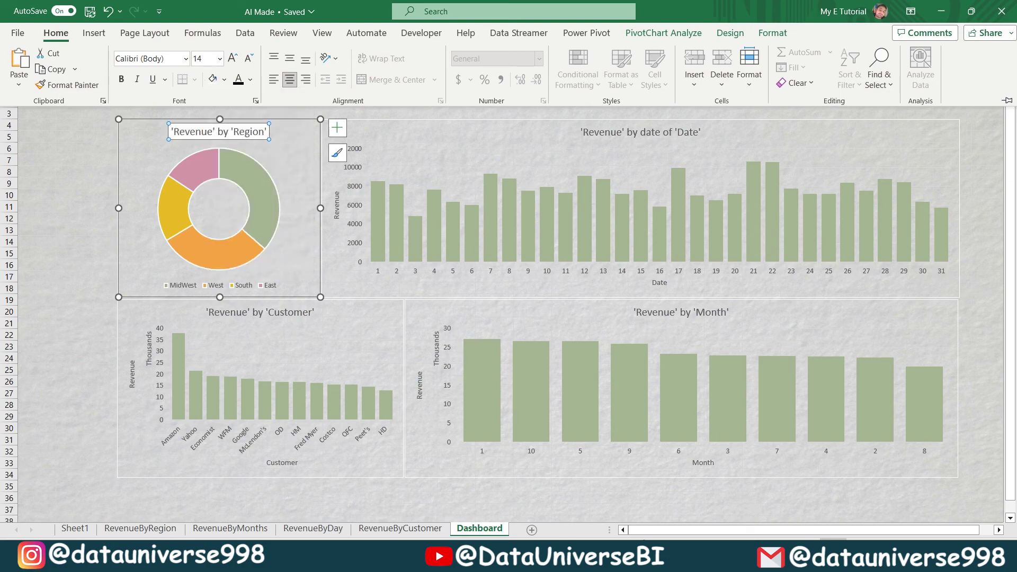
left_click(121, 79)
left_click(148, 59)
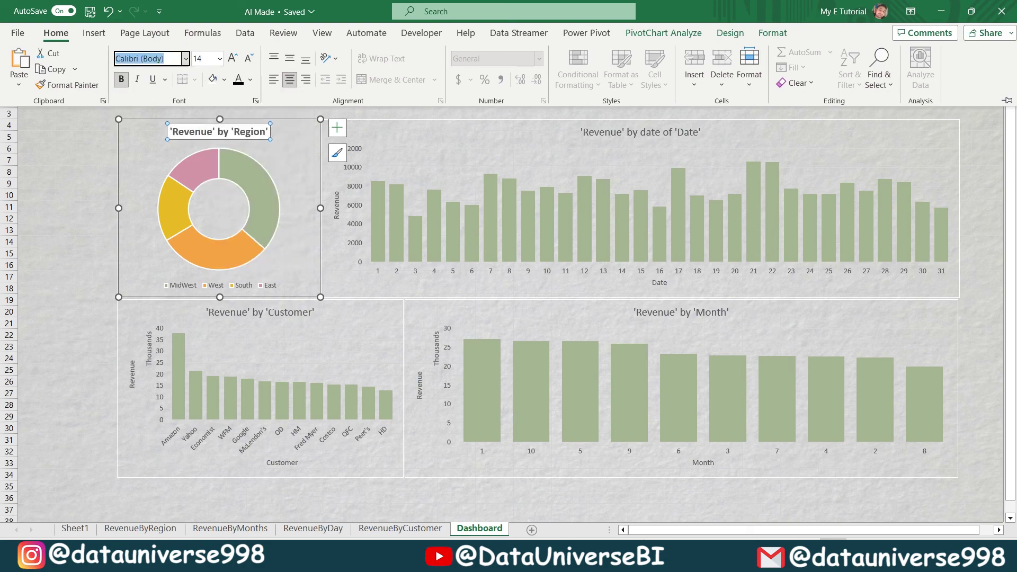
type("Arial")
key("Return")
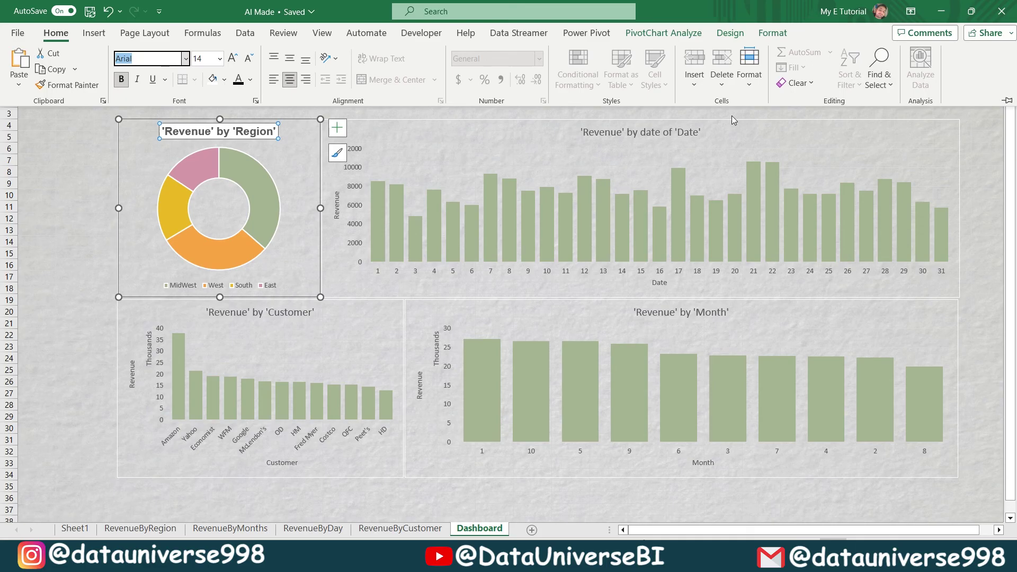
Step: Format the revenue by date chart title to match, with white fill, bold text and Arial
left_click(652, 131)
left_click(647, 134)
left_click(56, 33)
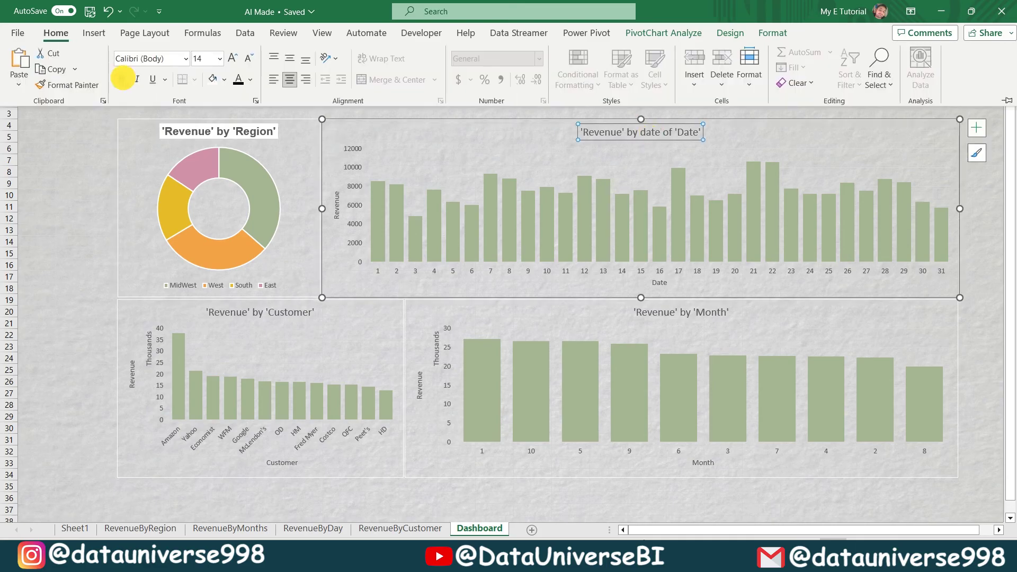
left_click(122, 79)
left_click(148, 58)
type("Ar")
key("Return")
Step: Format the revenue by customer chart title with the same white fill, bold text and Arial font
left_click(259, 312)
left_click(55, 33)
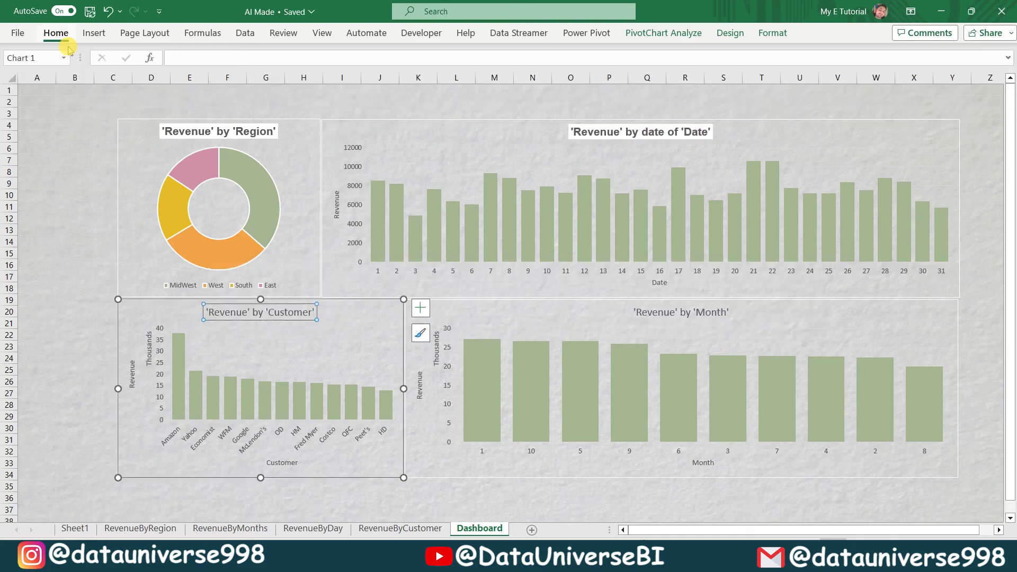
key("Return")
left_click(122, 80)
left_click(213, 79)
Step: Format the revenue by month chart title with the same white fill, Arial font and bold text
triple_click(660, 312)
left_click(56, 32)
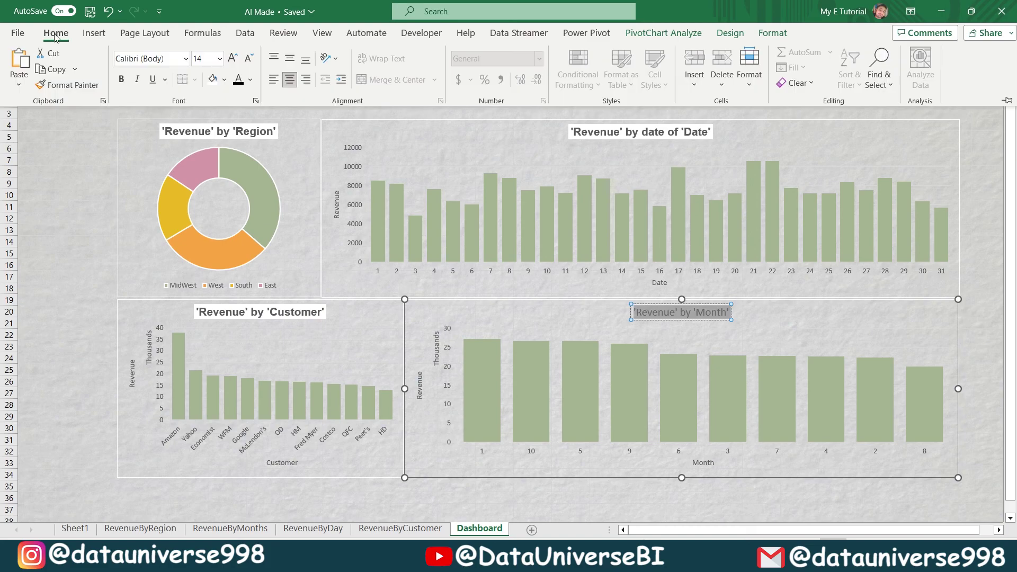
left_click(212, 79)
left_click(149, 58)
type("Ari")
key("Return")
left_click(122, 79)
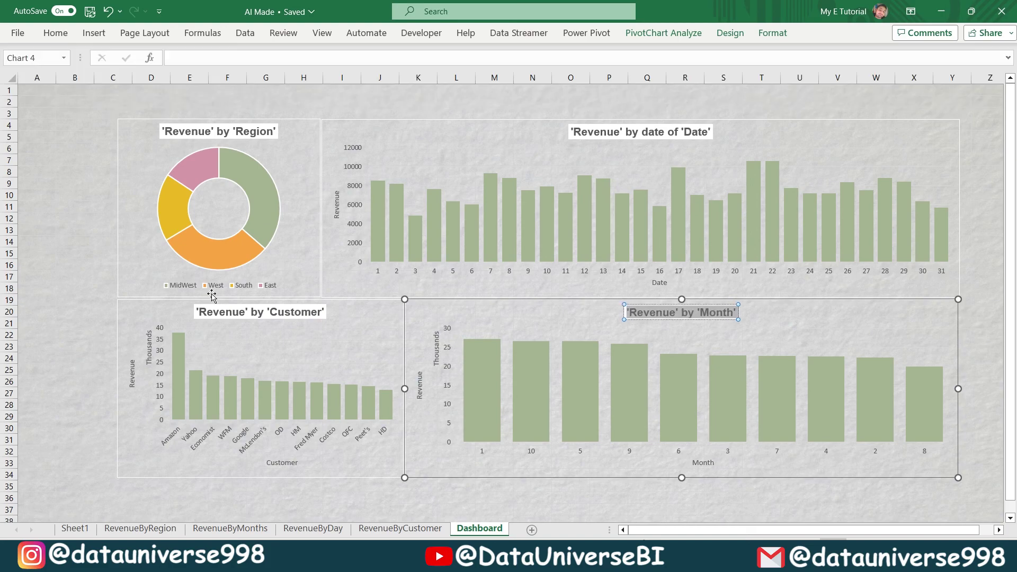
Step: Apply a white fill and bold text to the region chart's legend and the date chart's Date axis title
left_click(216, 284)
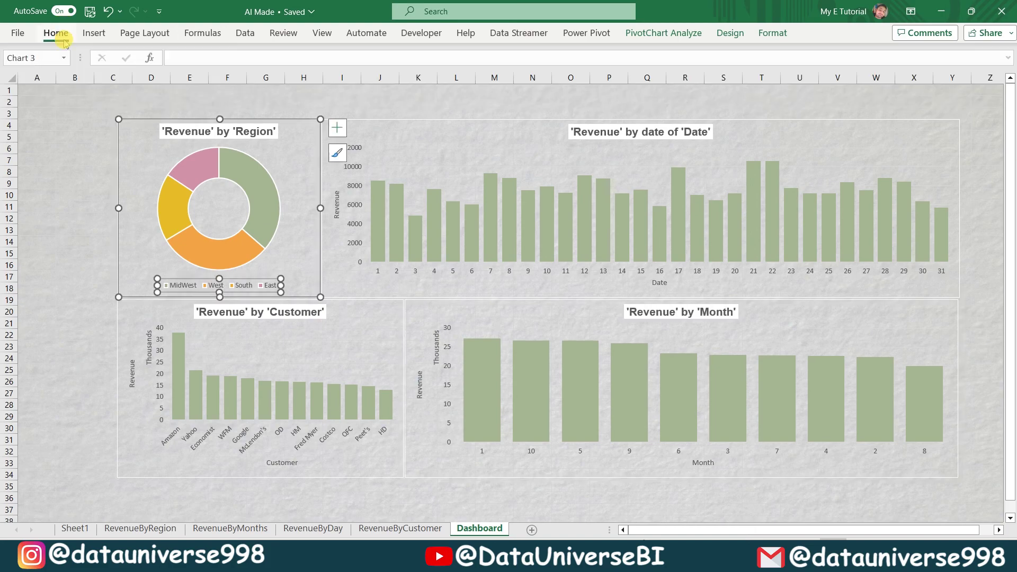
left_click(64, 40)
left_click(210, 78)
key("ctrl+b")
left_click(663, 279)
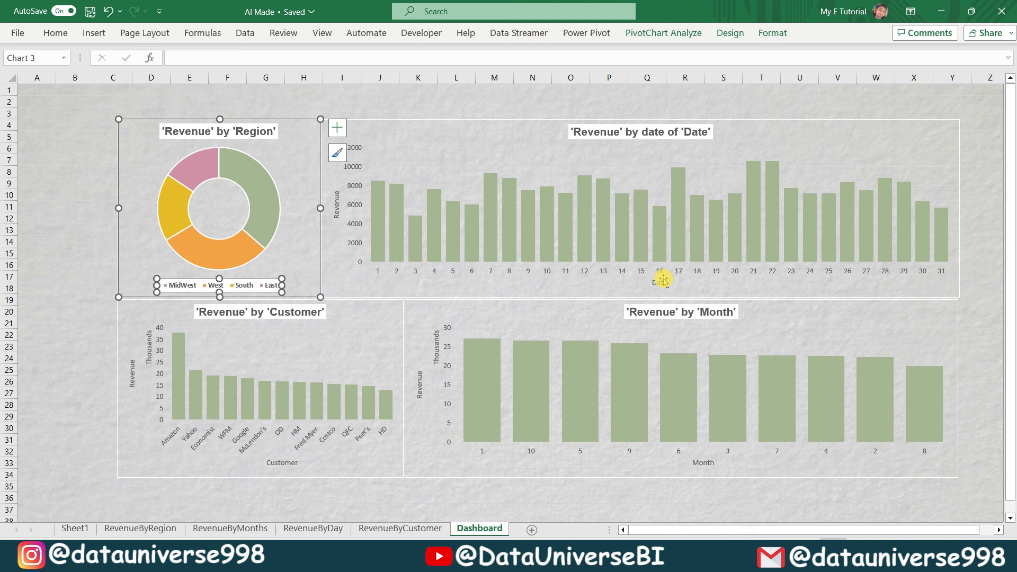
left_click(55, 33)
left_click(212, 81)
key("ctrl+b")
key("ctrl+F1")
Step: Give the Customer and Month axis titles a white fill and bold text, and bold the date chart's axis labels
left_click(280, 451)
left_click(213, 80)
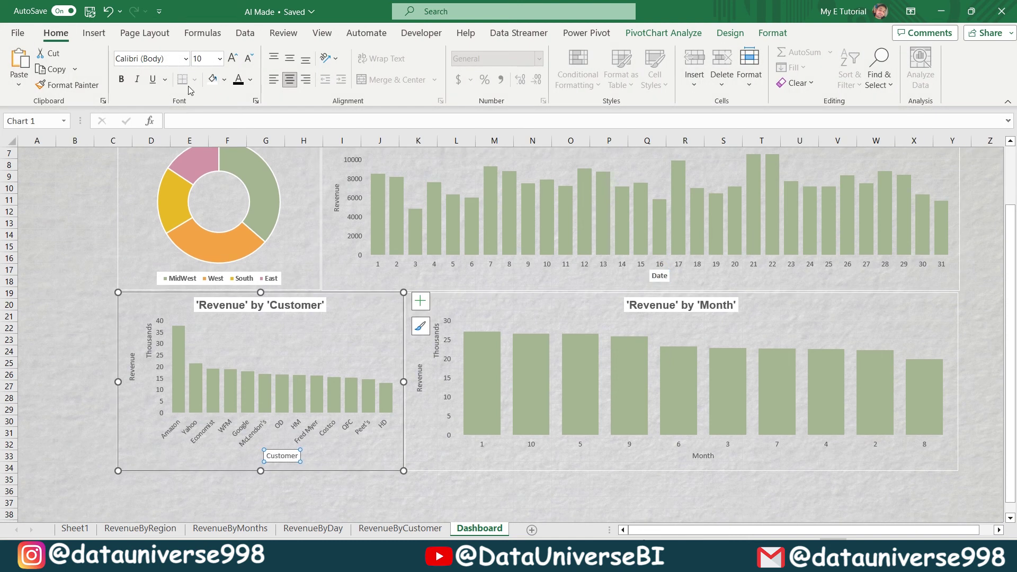
key("ctrl+b")
left_click(703, 455)
left_click(212, 80)
key("ctrl+b")
scroll(105, 318, "up", 2)
left_click(41, 294)
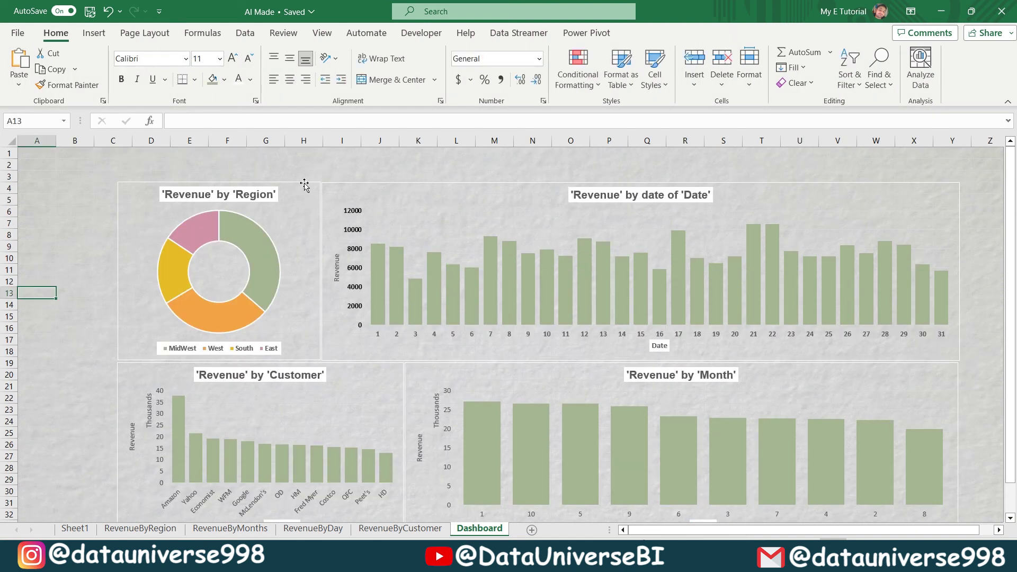
Step: Insert slicers for SalesRep, Region and Customer from the revenue by region chart
left_click(300, 183)
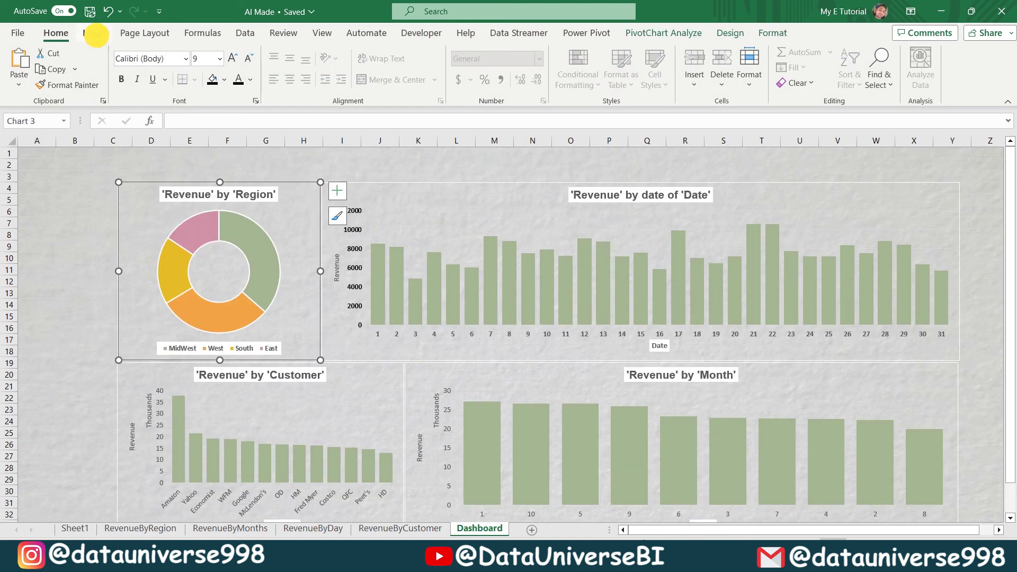
left_click(92, 33)
left_click(763, 71)
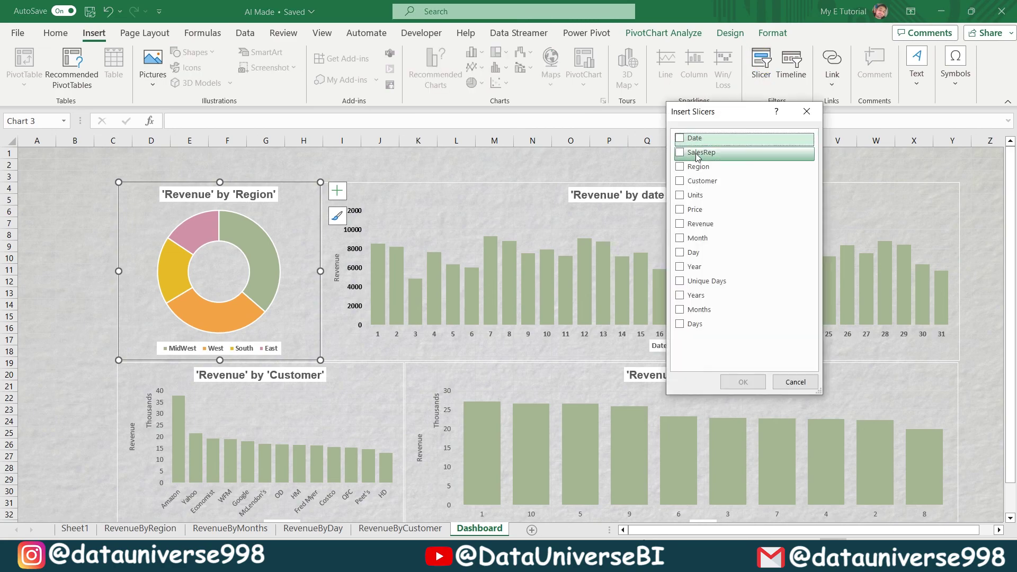
left_click(680, 167)
left_click(679, 181)
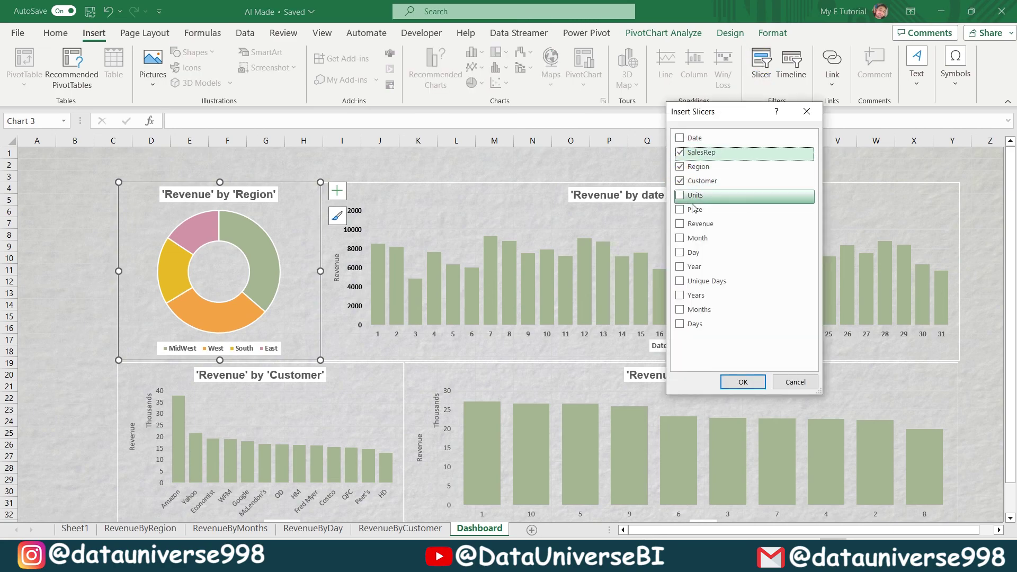
left_click(680, 152)
left_click(743, 381)
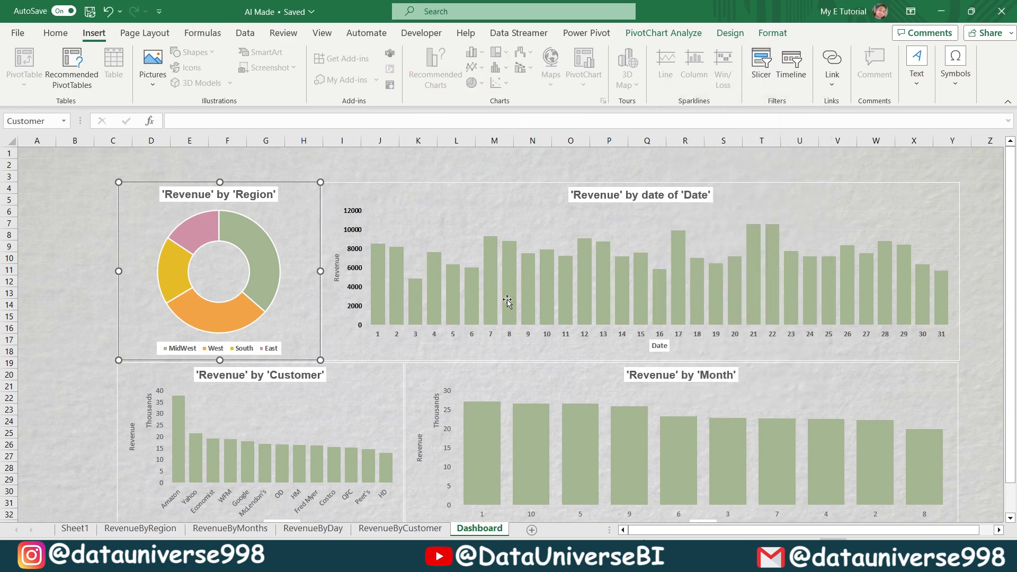
Step: Stack the Region, SalesRep and Customer slicers down columns A to C, widening column B to clear the charts, and nudge them into place together
left_click_drag(479, 266, 54, 186)
left_click_drag(473, 235, 59, 281)
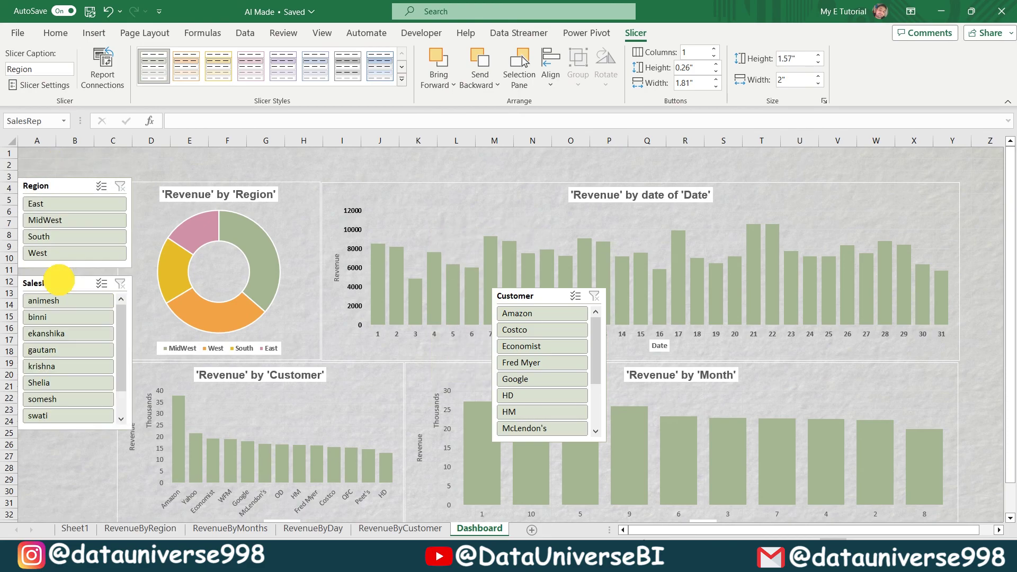
left_click_drag(519, 296, 46, 427)
left_click(146, 152)
left_click(68, 186)
left_click(70, 276, "ctrl")
left_click(72, 433, "ctrl")
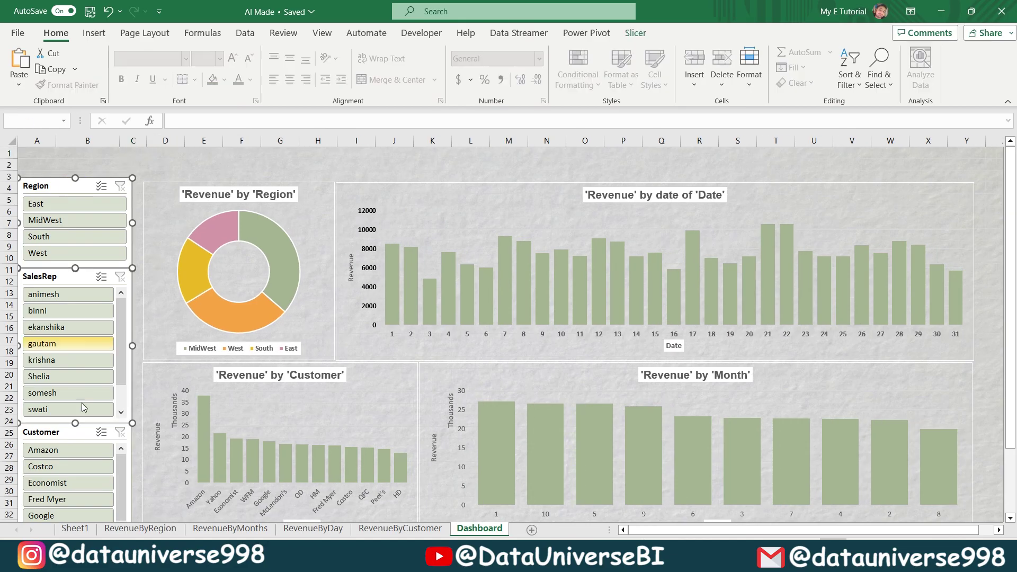
left_click_drag(61, 189, 67, 188)
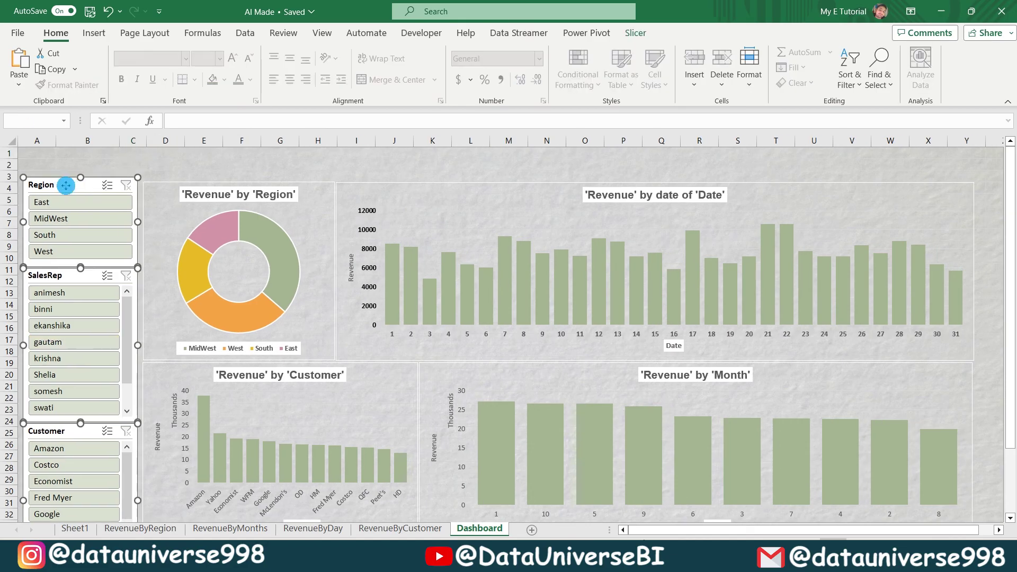
Step: Turn off the header and hide items with no data for the three selected slicers
right_click(66, 185)
left_click(122, 545)
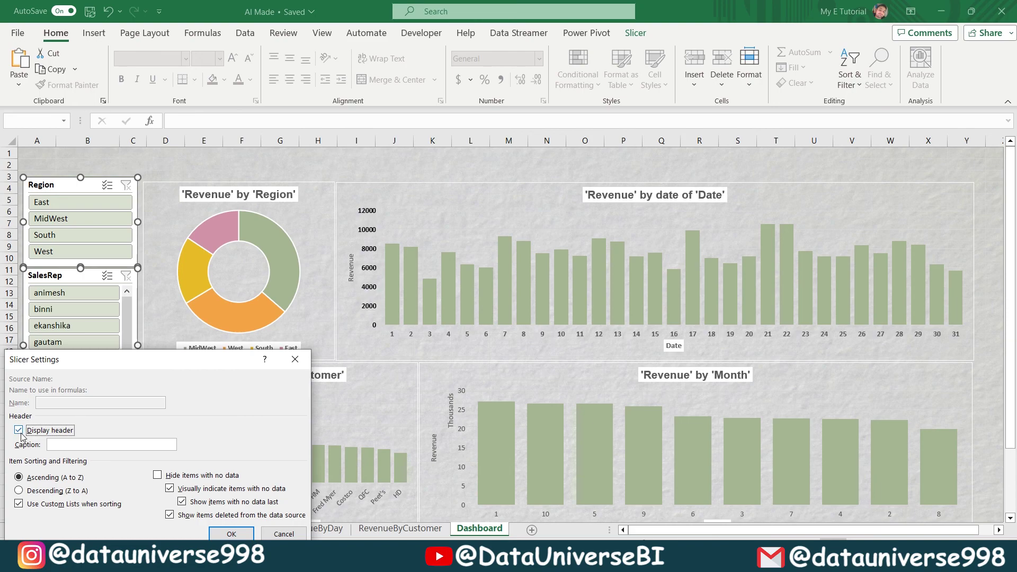
left_click(21, 432)
left_click(158, 476)
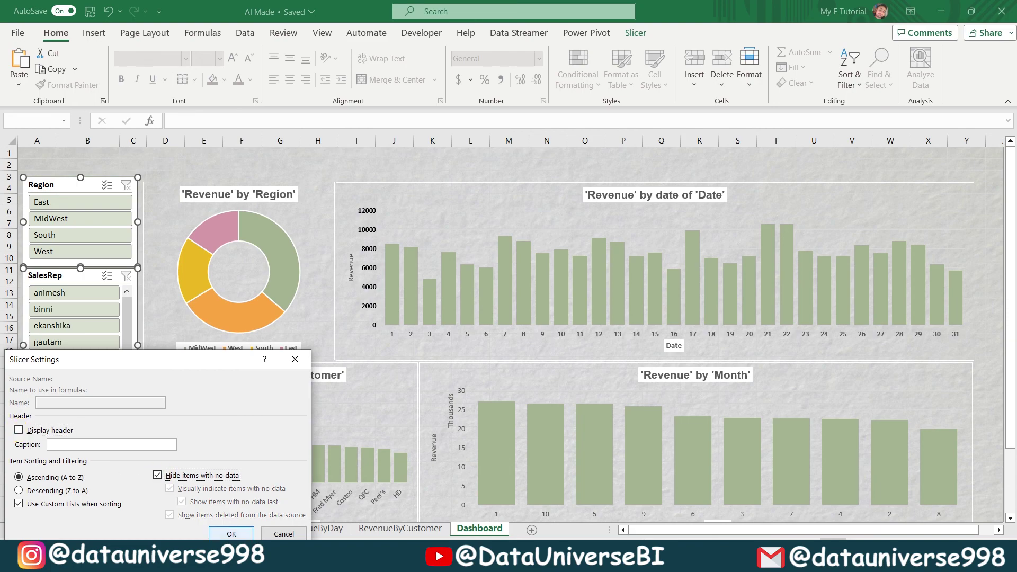
left_click(231, 534)
key("ctrl+F1")
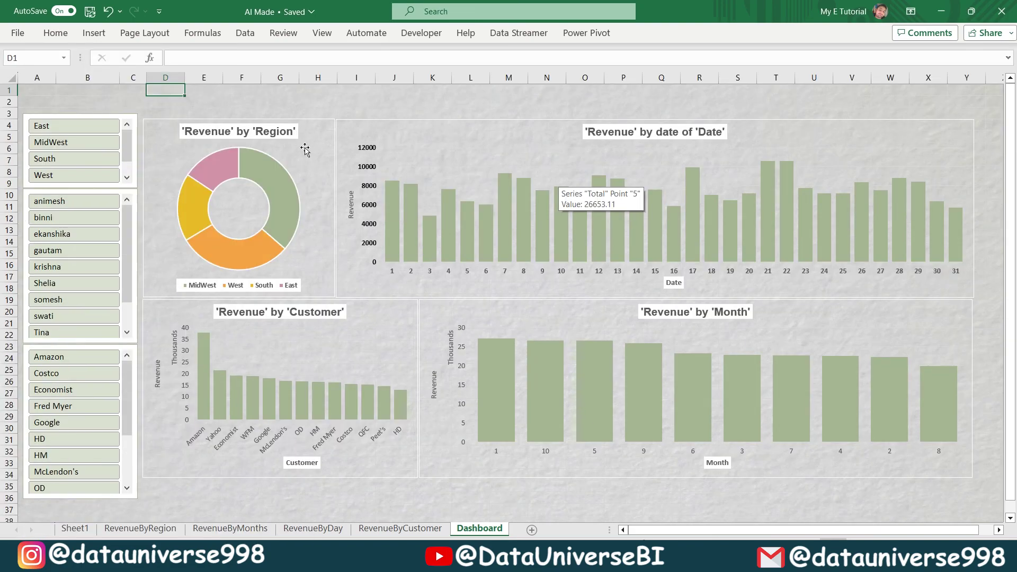
Step: Add data labels to the revenue by region doughnut and the revenue by date chart
left_click(308, 123)
left_click(351, 127)
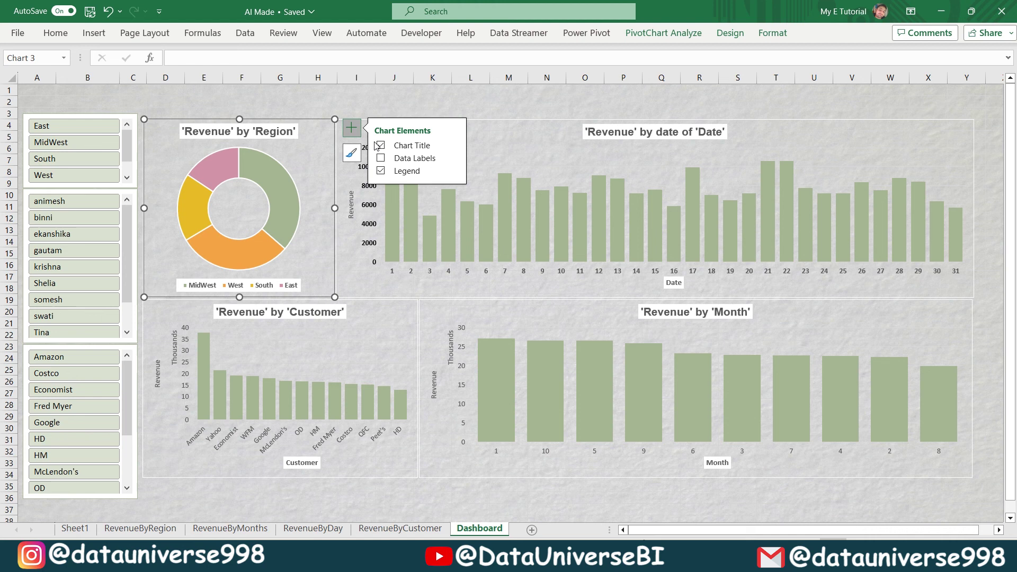
left_click(382, 158)
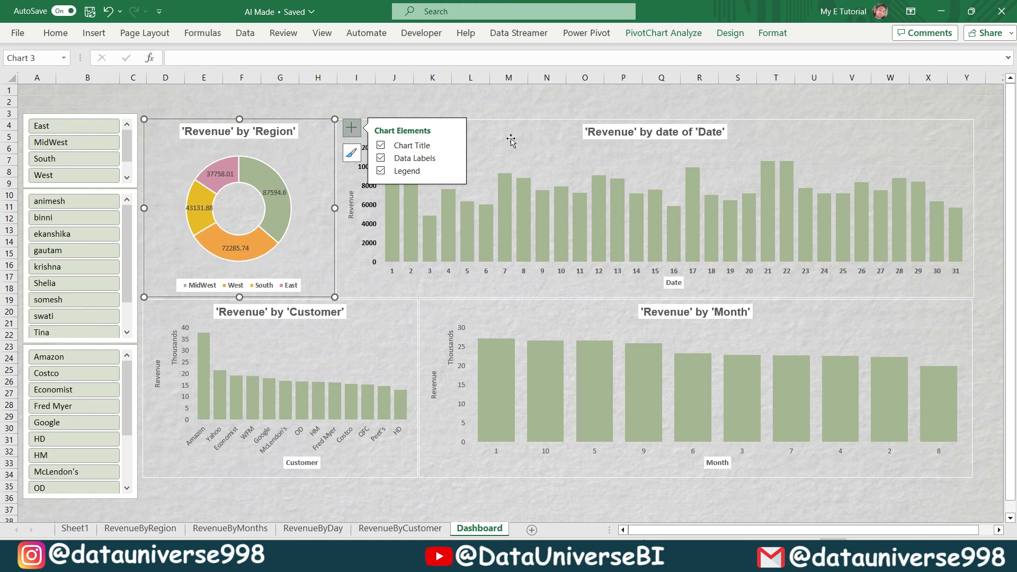
left_click(511, 127)
left_click(991, 129)
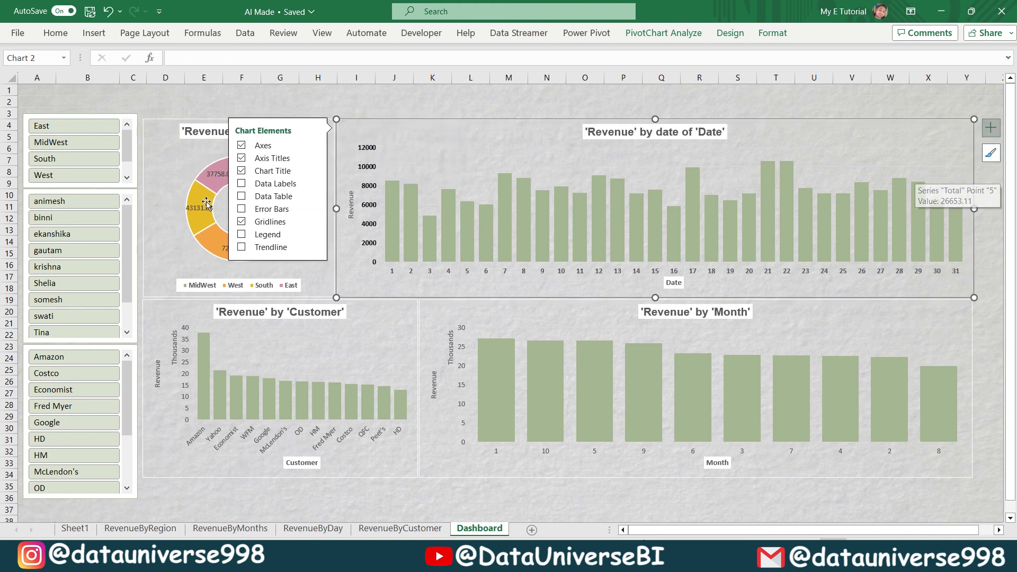
left_click(310, 189)
Step: Add data labels to the revenue by customer chart and the revenue by month chart
left_click(402, 310)
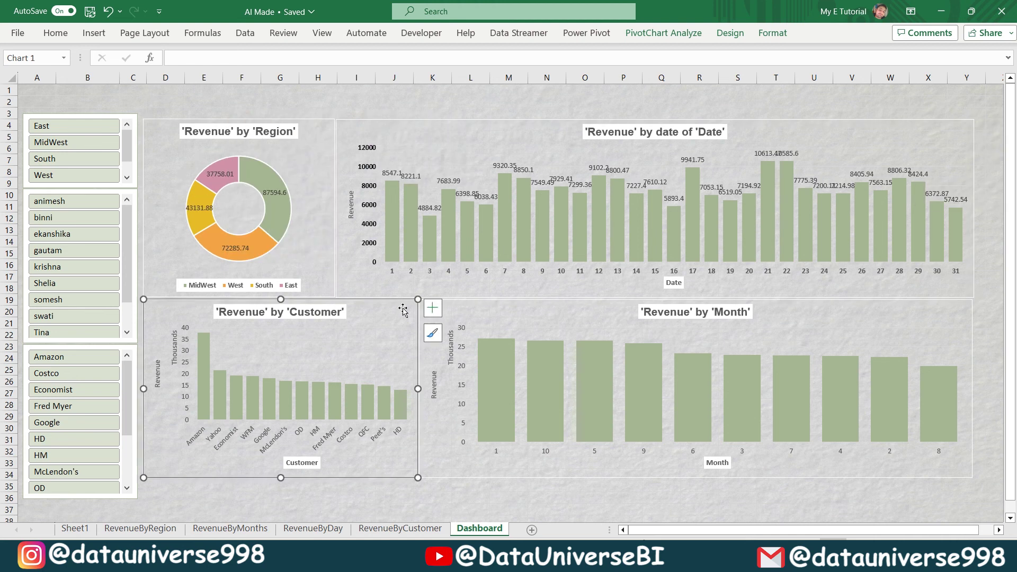
left_click(433, 308)
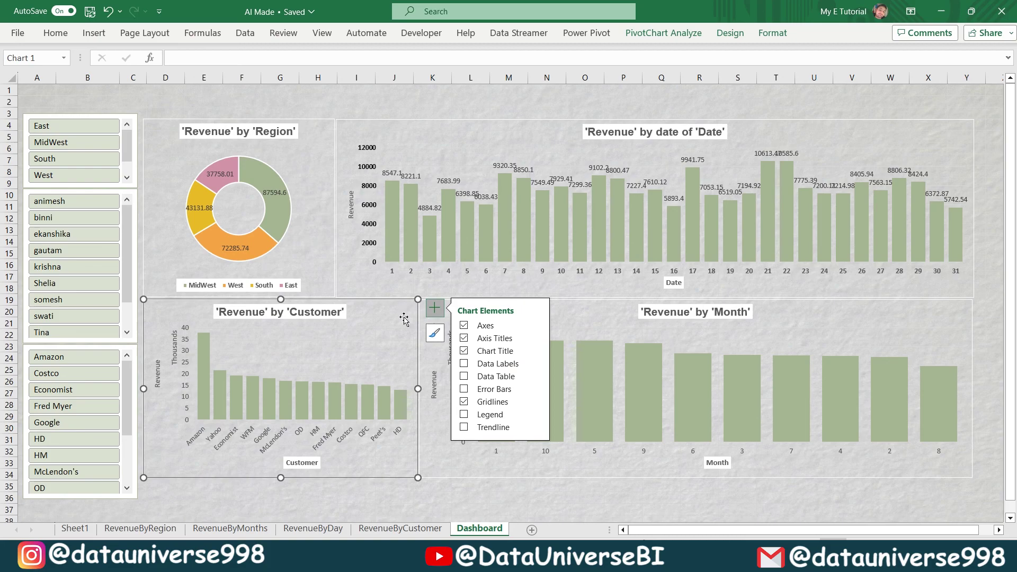
left_click(516, 365)
left_click(975, 318)
left_click(989, 309)
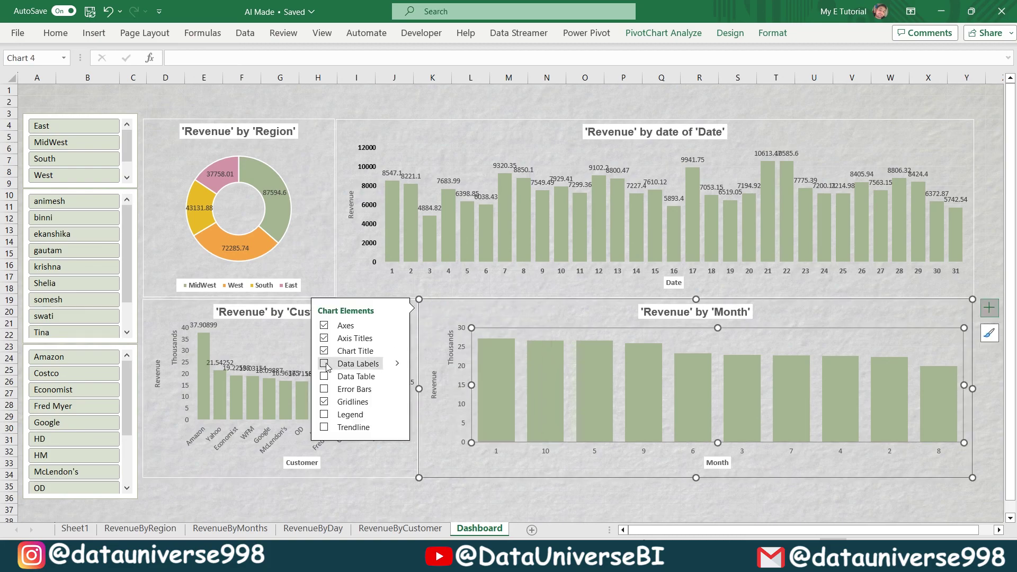
left_click(339, 363)
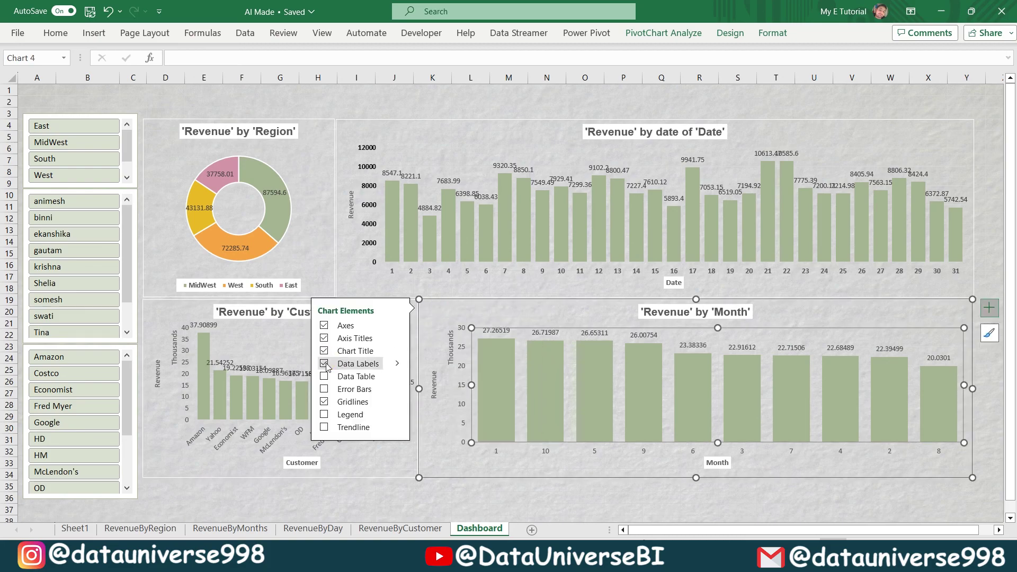
Step: Format the Total column on the RevenueByRegion sheet with comma separators and no decimals
left_click(140, 528)
left_click(172, 79)
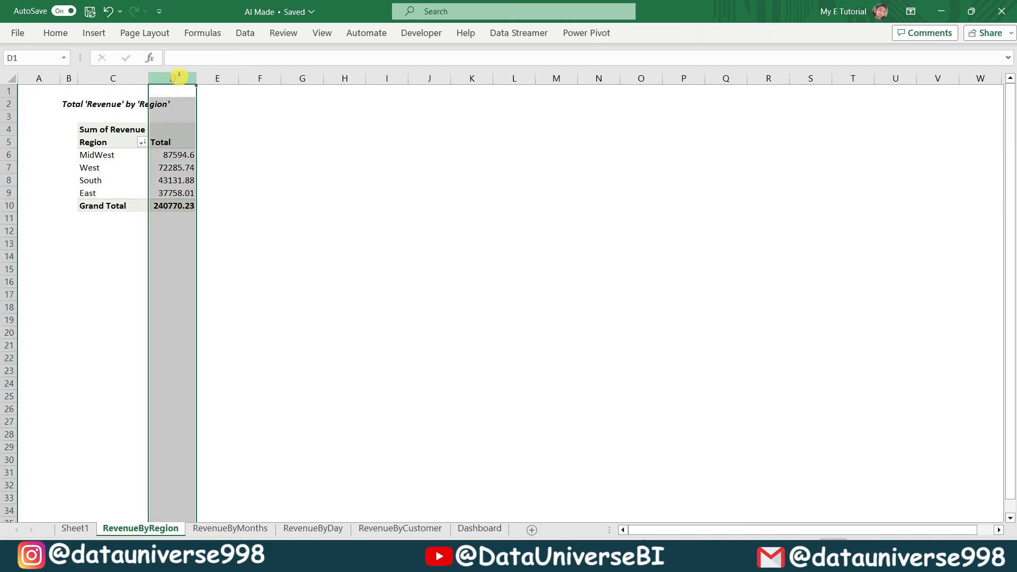
left_click(56, 34)
Step: Format the Total column on the RevenueByMonths sheet in comma style with no decimals
left_click(229, 527)
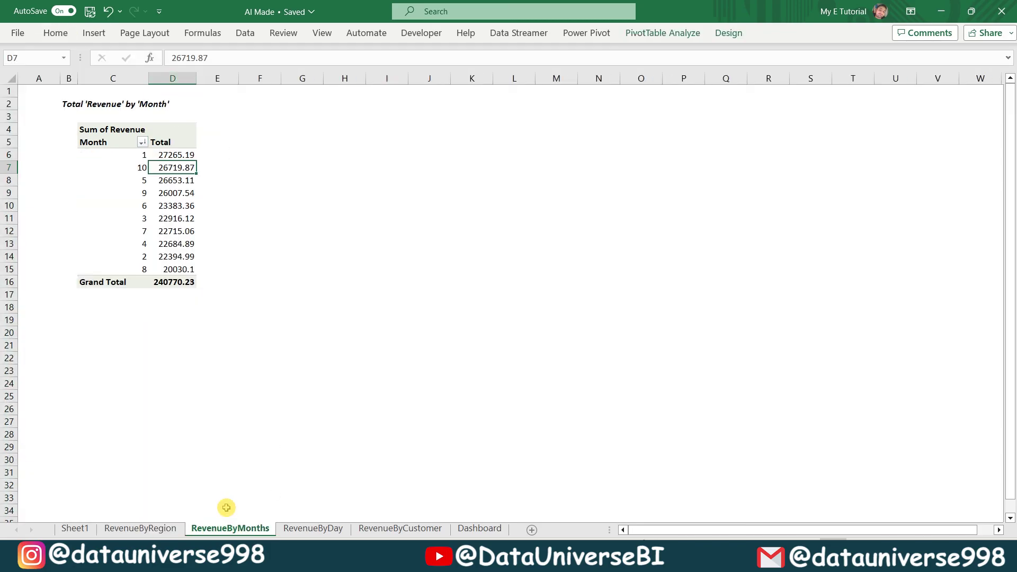
left_click(178, 82)
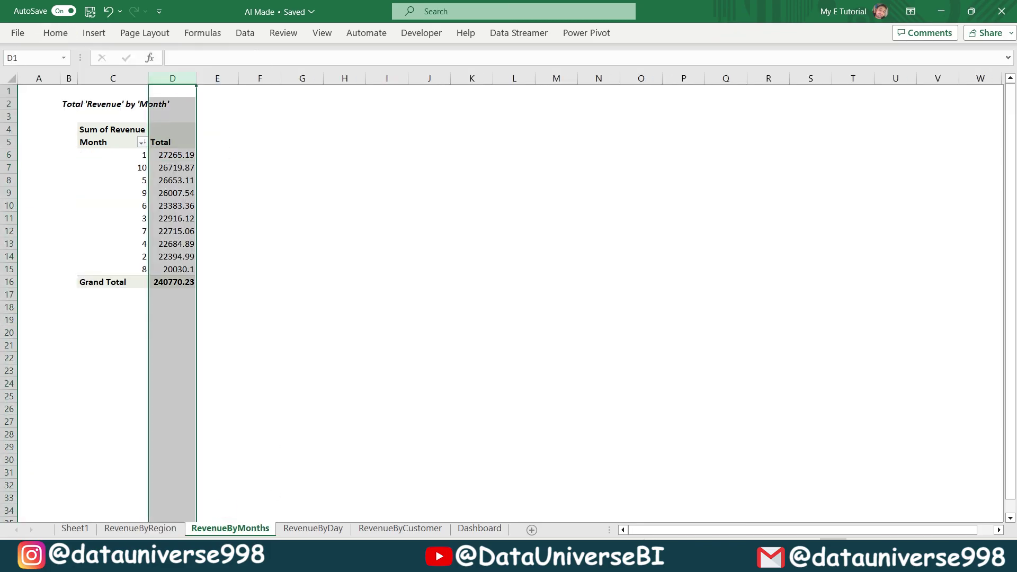
left_click(64, 34)
left_click(501, 80)
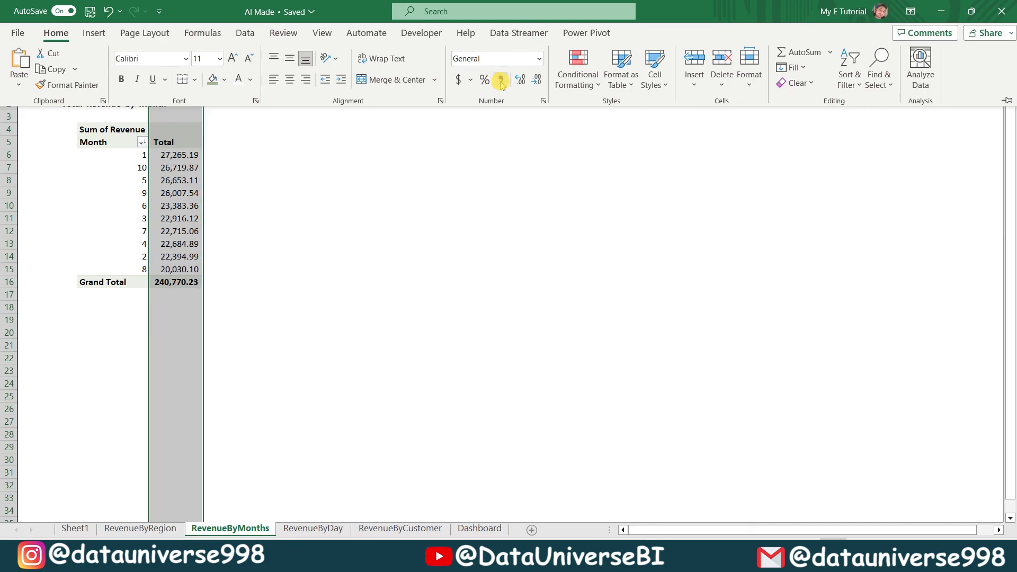
left_click(535, 80)
Step: Format the Total column on the RevenueByDay sheet in comma style with no decimals
left_click(536, 80)
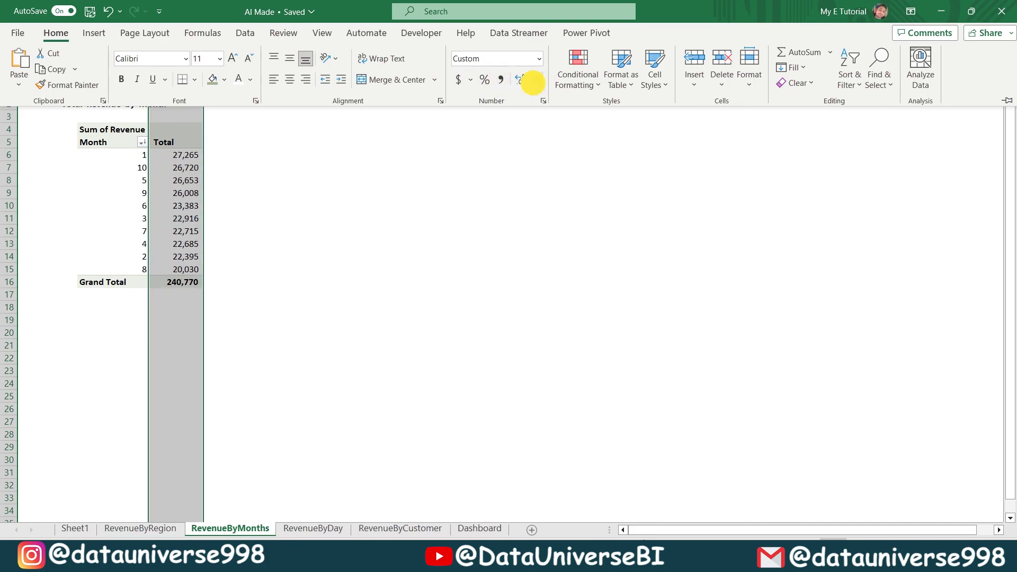
left_click(300, 526)
left_click(176, 78)
left_click(61, 33)
left_click(500, 79)
left_click(536, 80)
left_click(536, 79)
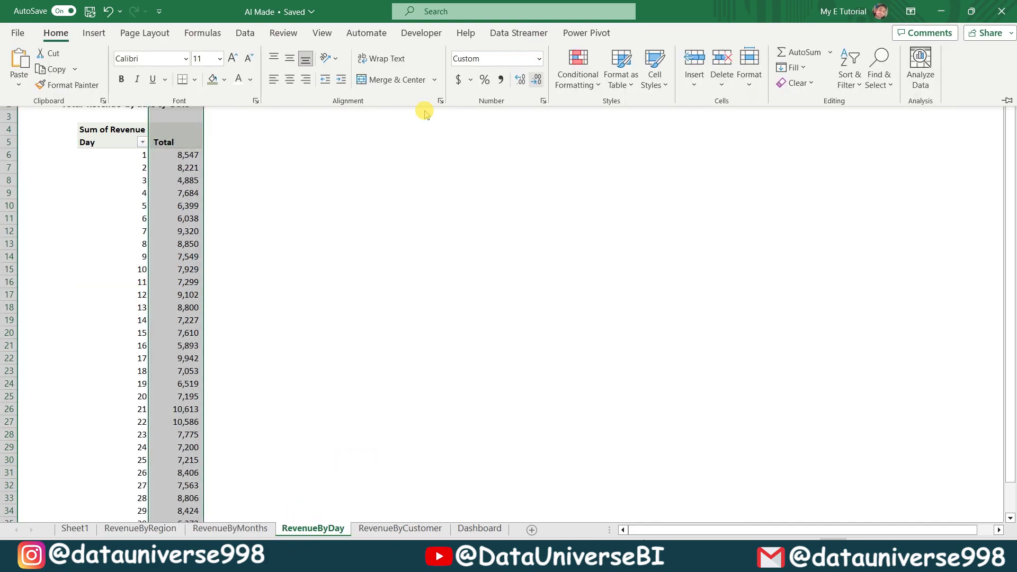
Step: Format the Total column on the RevenueByCustomer sheet in comma style with no decimals
left_click(400, 528)
left_click(61, 33)
left_click(500, 80)
left_click(537, 80)
left_click(171, 109)
left_click(173, 78)
left_click(61, 33)
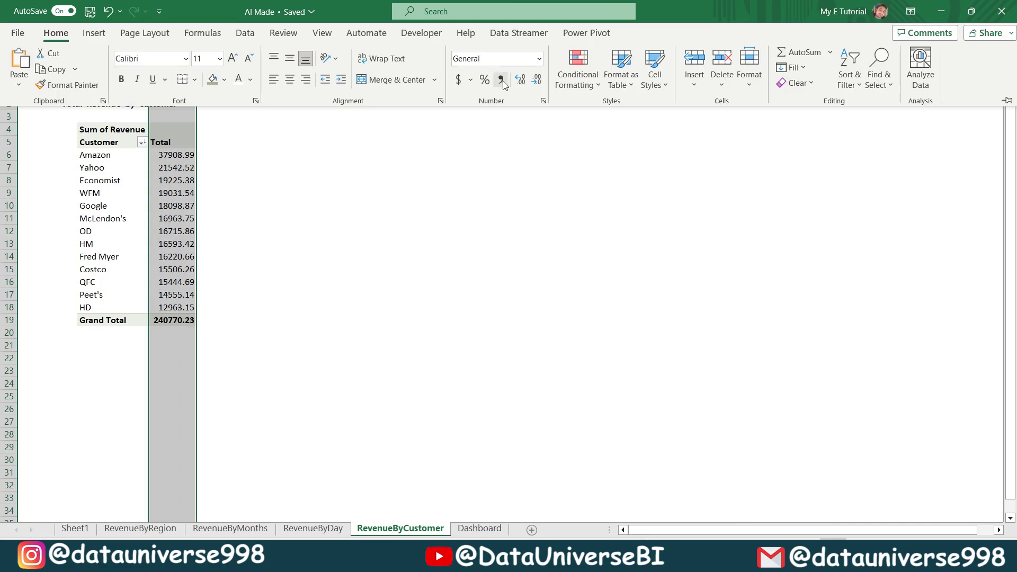
left_click(500, 79)
left_click(536, 79)
left_click(535, 79)
left_click(56, 33)
Step: Fill the data labels of the revenue by region doughnut on the Dashboard sheet with white
left_click(480, 528)
left_click(278, 201)
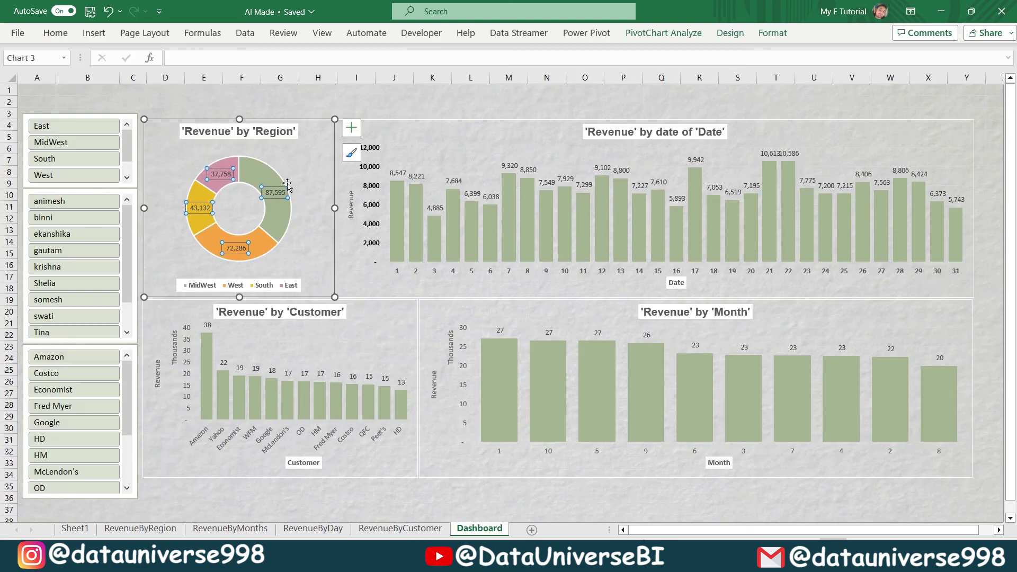
left_click(60, 37)
left_click(153, 79)
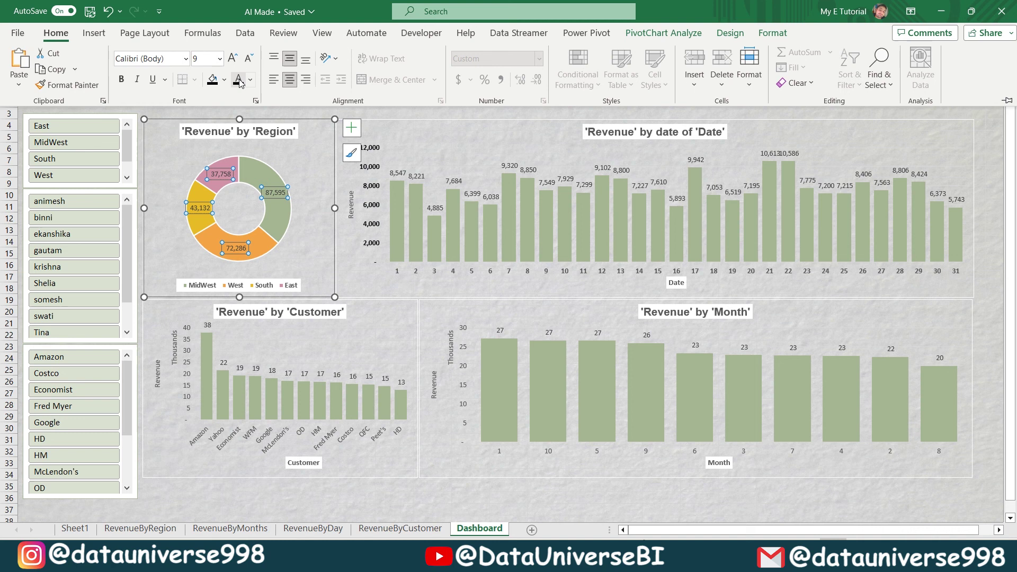
left_click(224, 79)
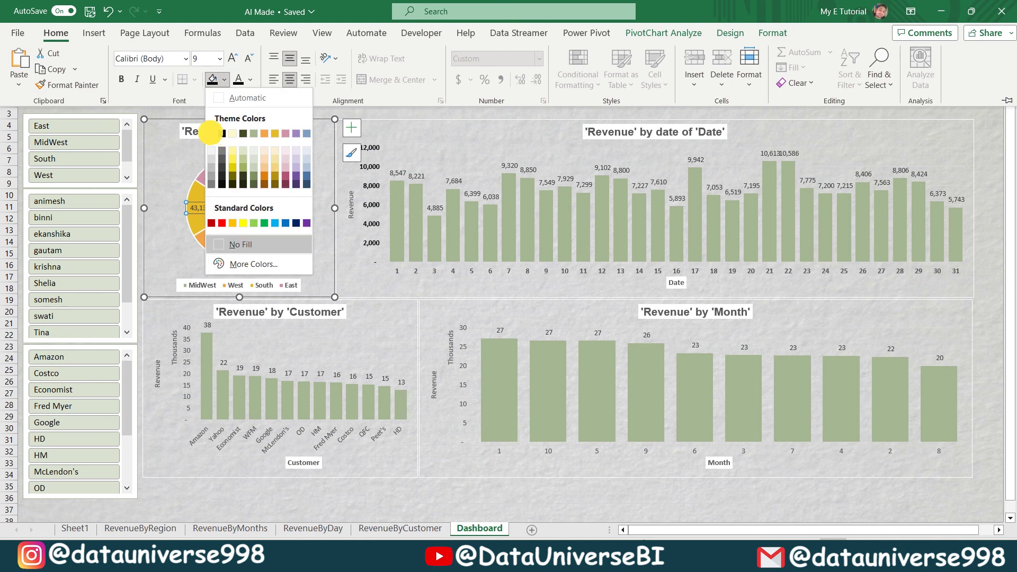
left_click(211, 133)
Step: Apply the same white fill to the data labels of the revenue by date, customer and month charts
left_click(621, 170)
left_click(61, 39)
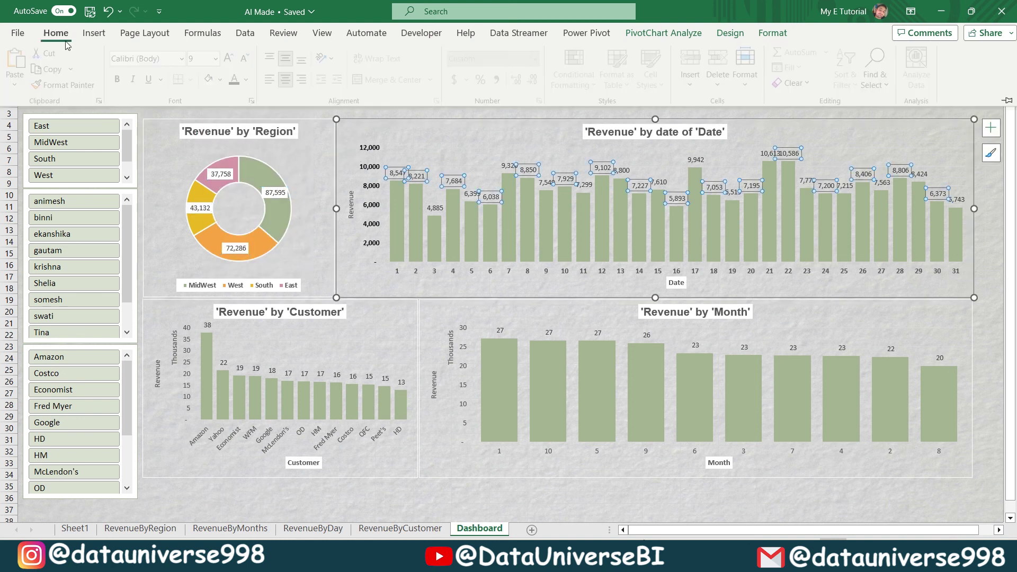
left_click(213, 80)
left_click(209, 324)
left_click(60, 39)
left_click(212, 79)
left_click(549, 332)
left_click(58, 39)
double_click(56, 33)
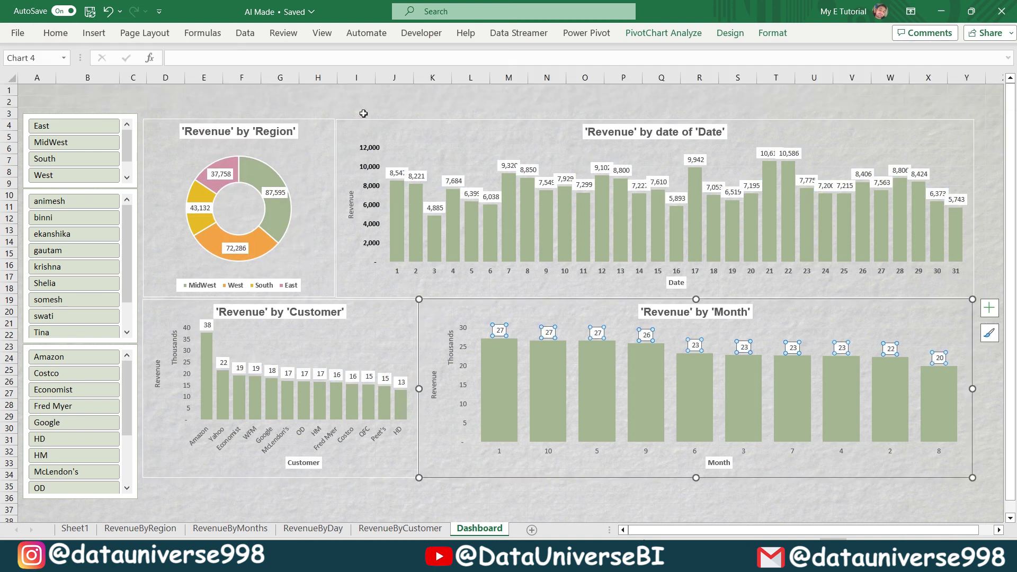
Step: Give the columns of the revenue by date chart a solid white border 3 pt wide
left_click(368, 121)
key("ctrl+1")
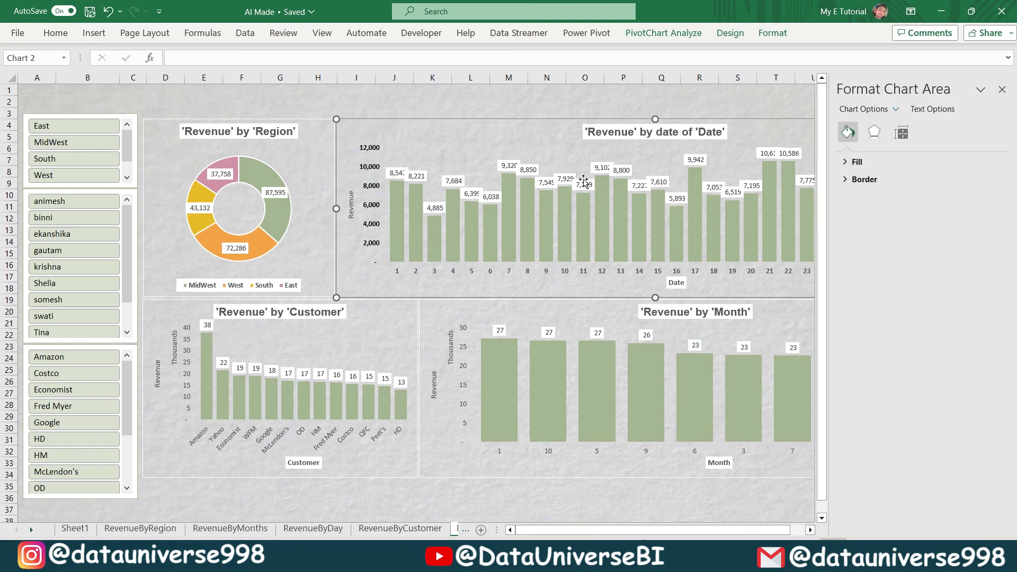
left_click(419, 191)
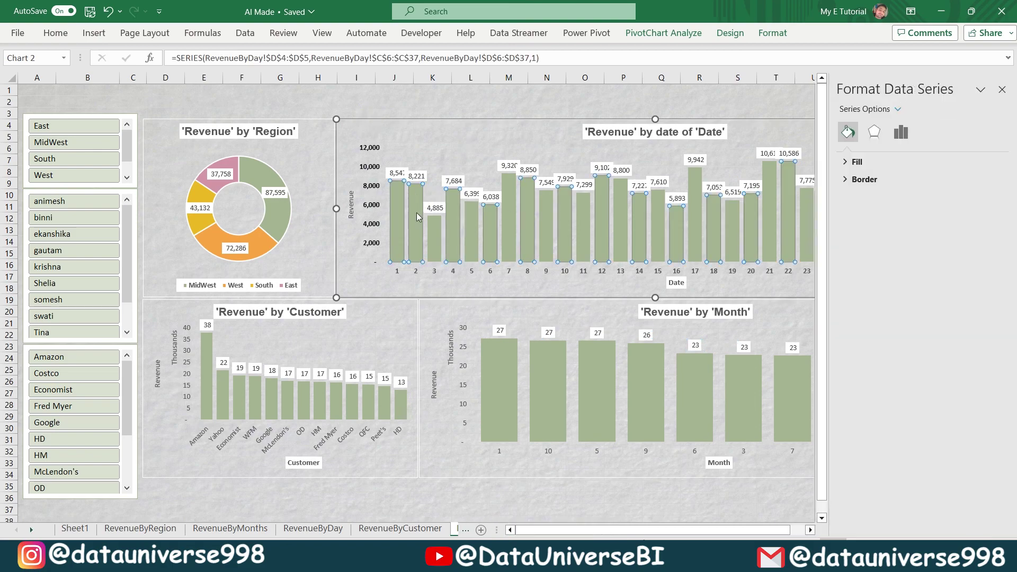
left_click(864, 179)
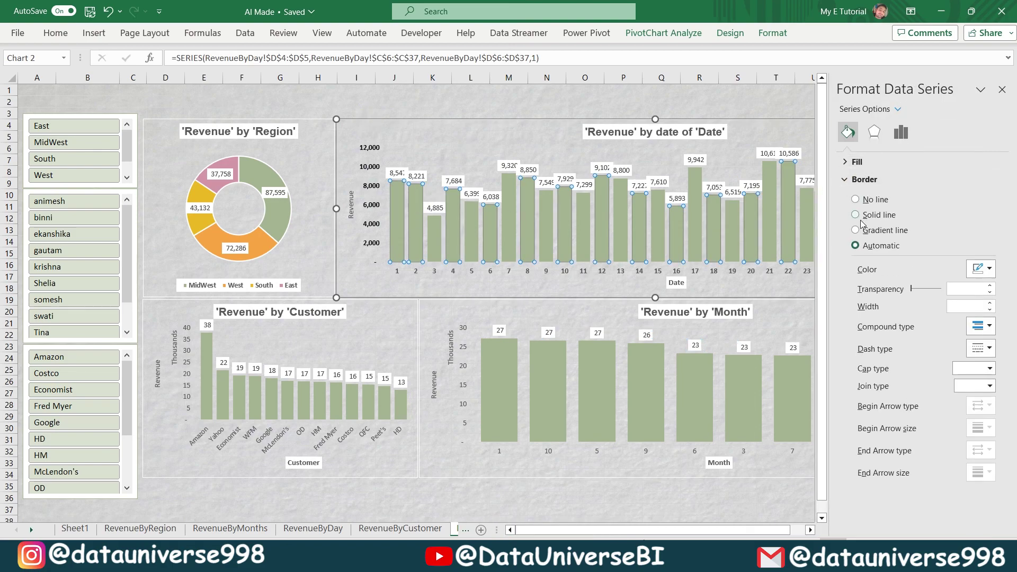
left_click(855, 215)
left_click(981, 268)
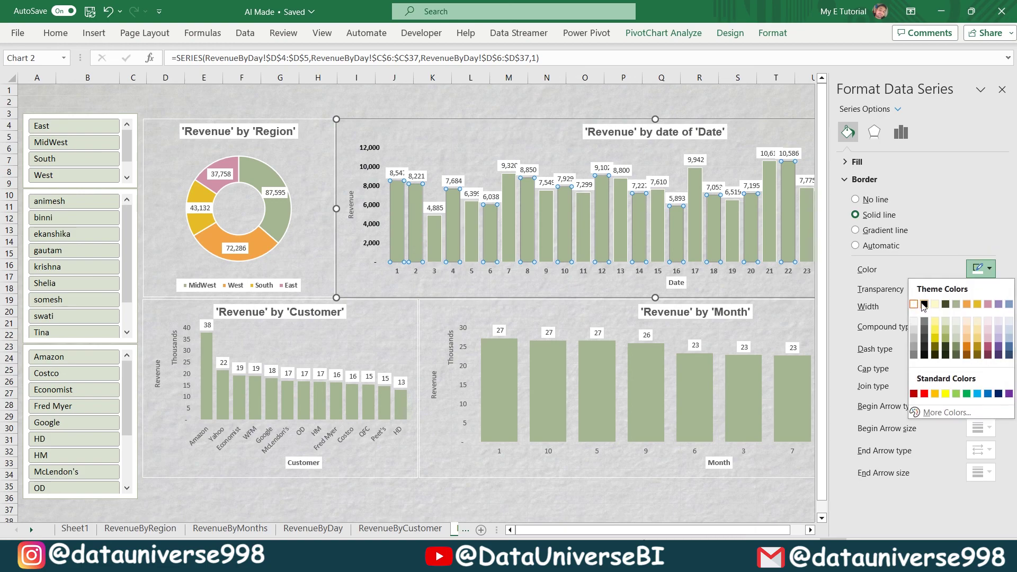
left_click(924, 305)
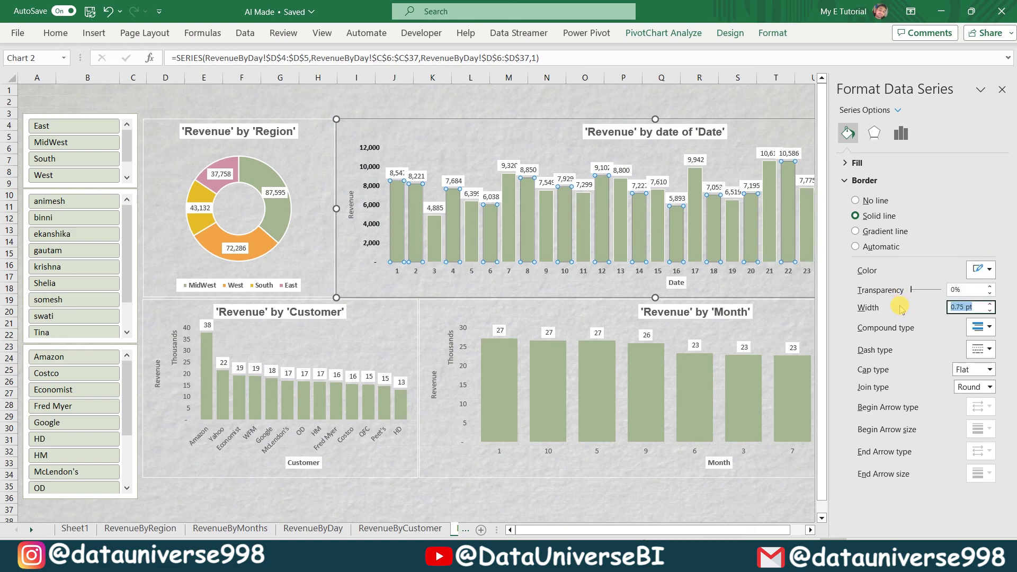
type("3")
Step: Give the columns of the revenue by customer and revenue by month charts a solid white 3 pt border
left_click(368, 318)
left_click(368, 399)
left_click(857, 216)
left_click_drag(975, 308, 875, 304)
type("3")
left_click(736, 360)
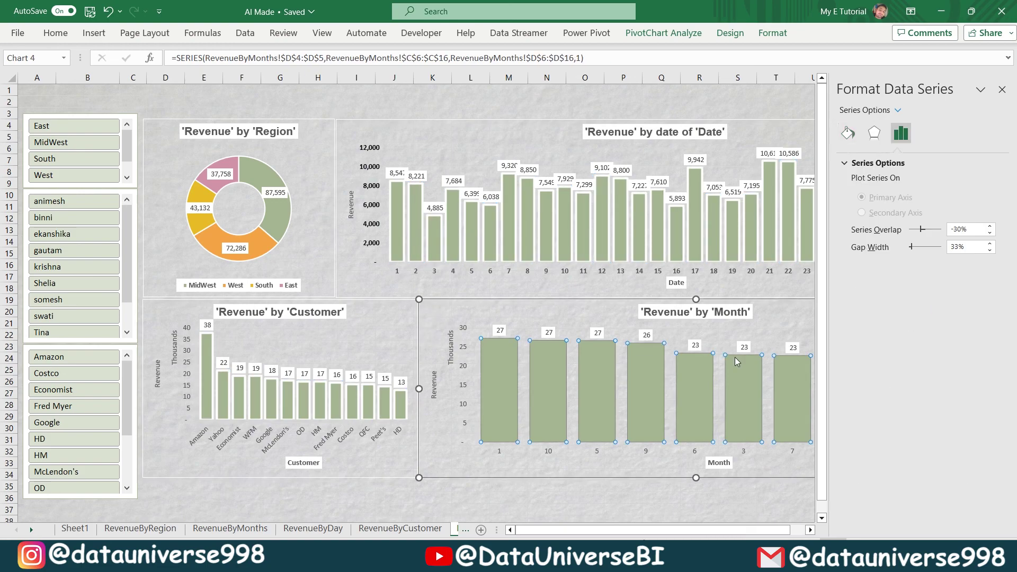
left_click(847, 132)
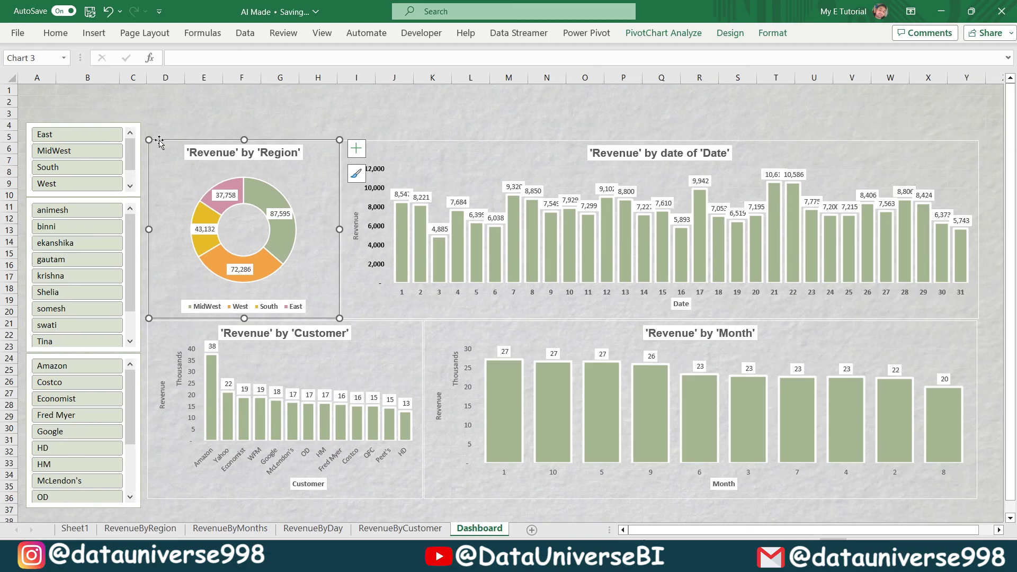
Step: Insert slicers for Month and Year from the revenue by region chart
left_click(94, 33)
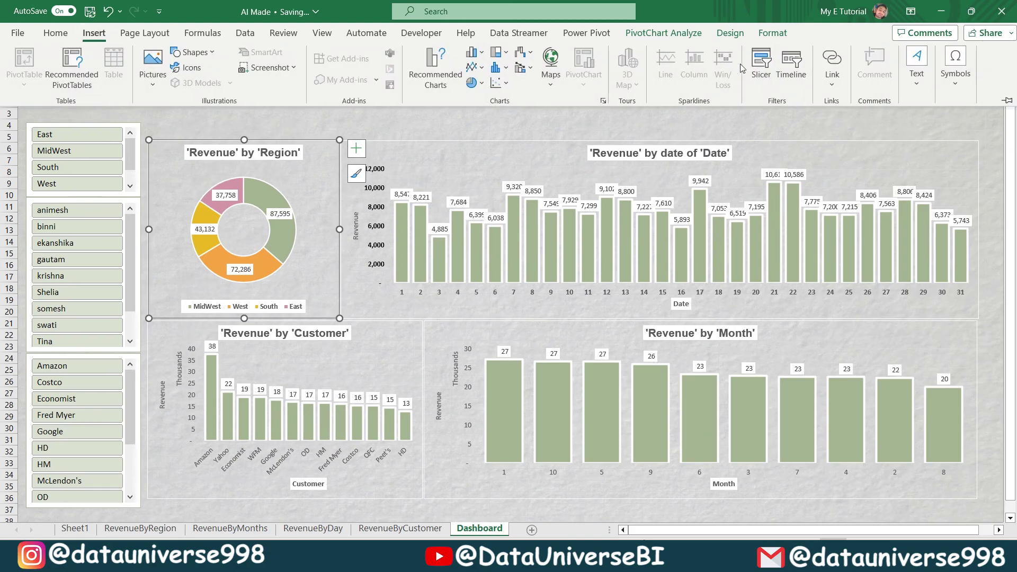
left_click(753, 64)
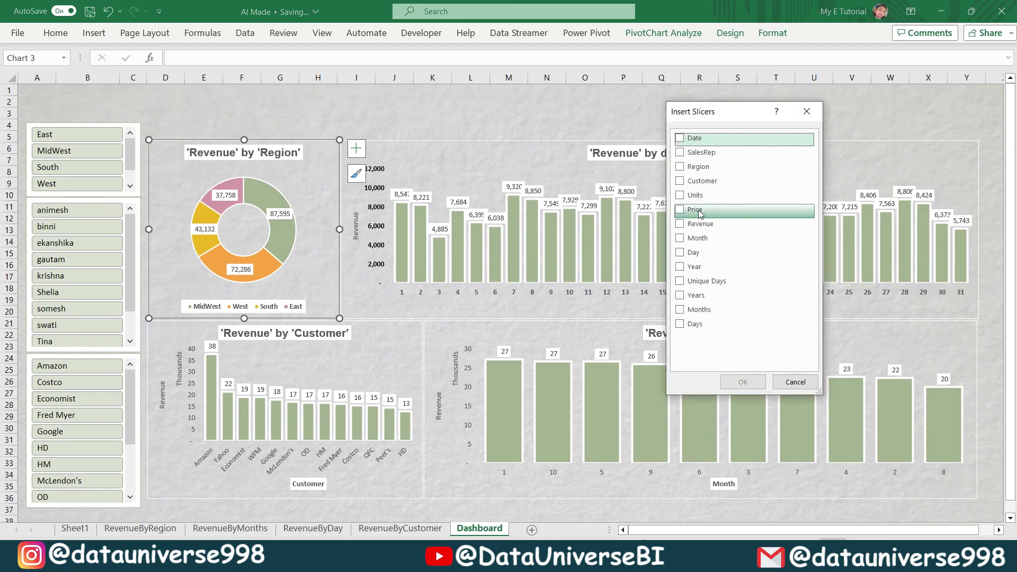
left_click(680, 238)
left_click(680, 267)
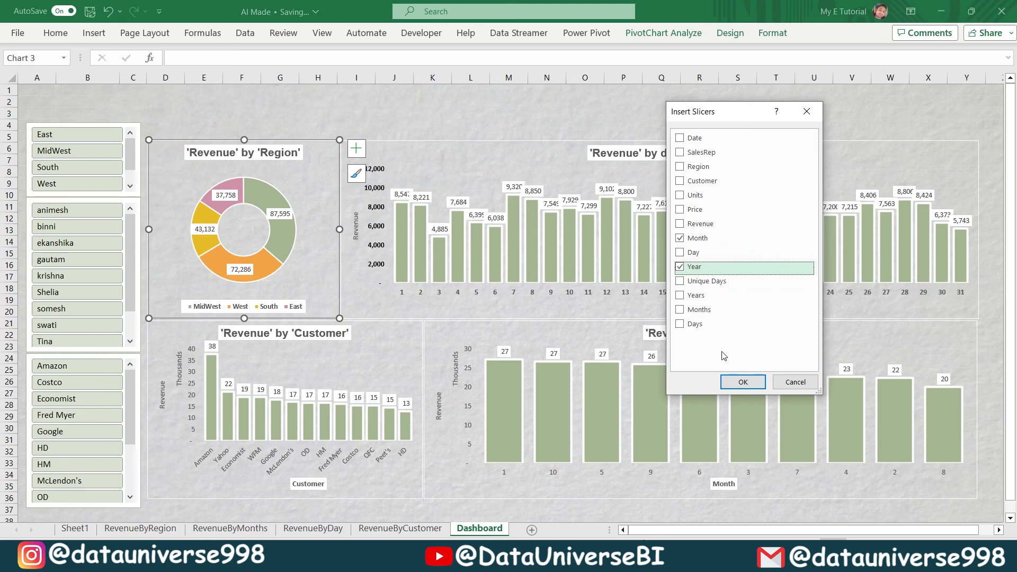
left_click(743, 382)
Step: Place the Year and Month slicers side by side above the revenue by date chart and shorten them to fit there
left_click_drag(564, 225, 669, 97)
left_click_drag(683, 241, 683, 137)
left_click_drag(503, 219, 795, 93)
left_click_drag(796, 240, 797, 138)
Step: Arrange the Month slicer's buttons in 6 columns and widen the slicer to about the charts' outer edge
left_click(635, 33)
left_click(695, 51)
type("6")
key("Return")
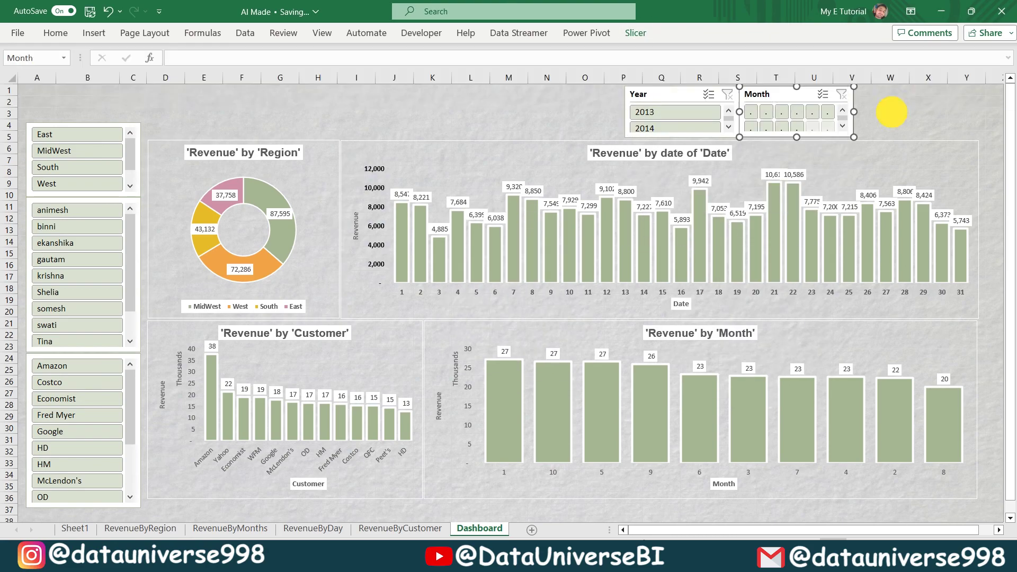
left_click_drag(891, 112, 972, 112)
Step: Turn off the header and hide items with no data for the Year and Month slicers
left_click(580, 115)
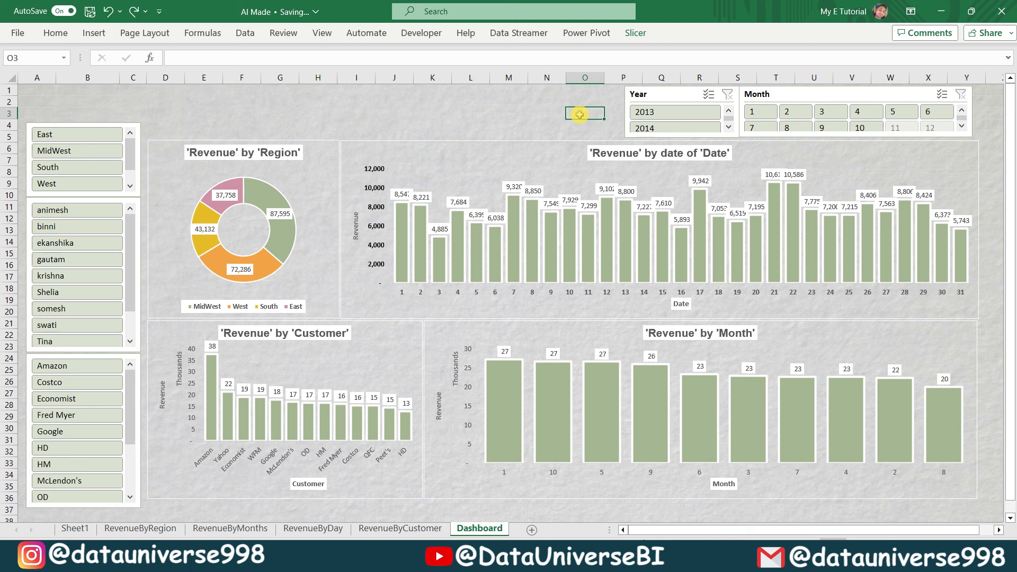
left_click(668, 97)
left_click(754, 92, "ctrl")
right_click(674, 98)
left_click(718, 452)
left_click(569, 431)
left_click(715, 476)
left_click(787, 534)
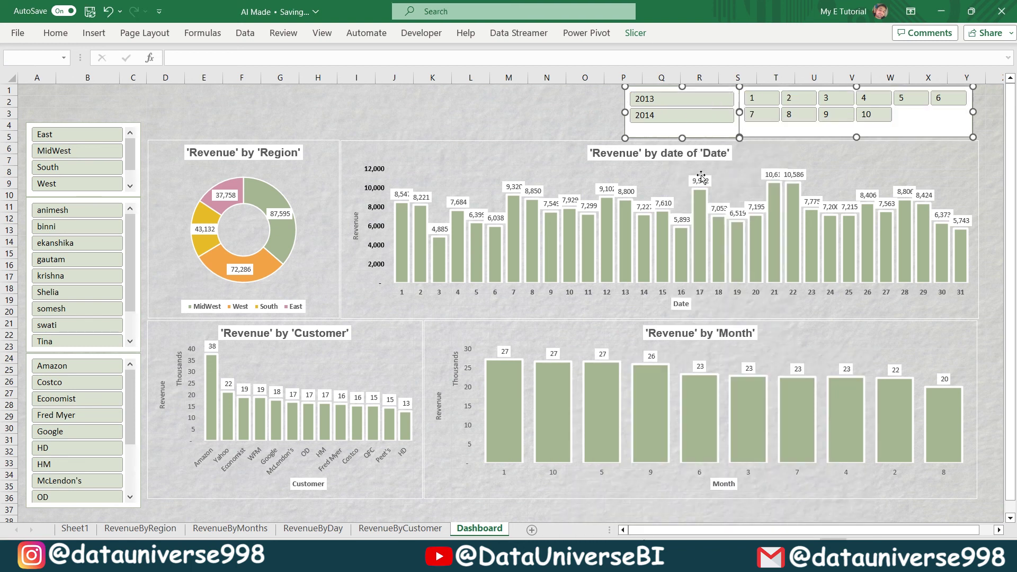
Step: Shorten the Year and Month slicers together and nudge the pair slightly away from the sheet's upper edge
left_click_drag(682, 139, 683, 126)
left_click_drag(659, 87, 662, 89)
left_click(584, 114)
left_click(643, 100)
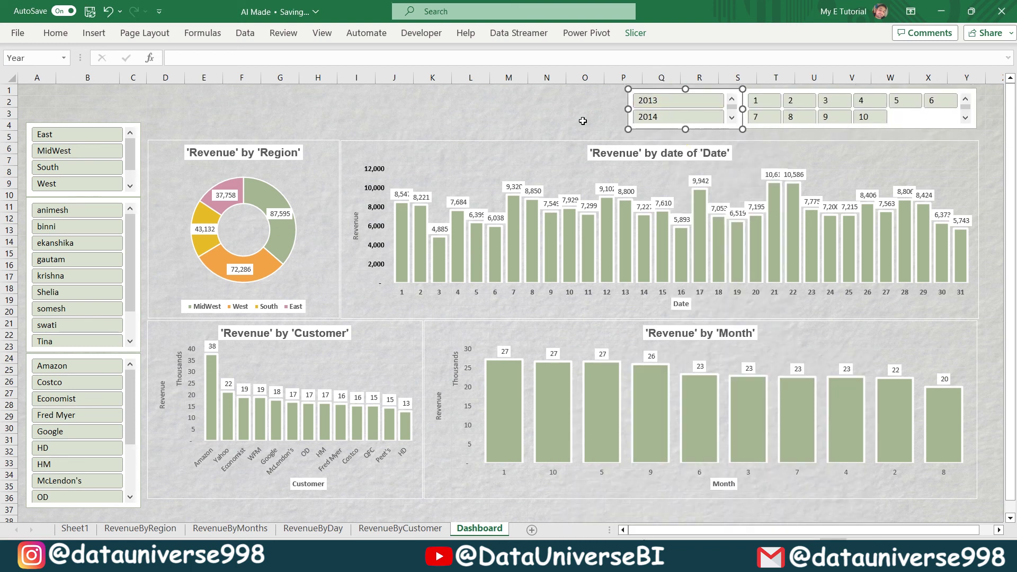
left_click(583, 120)
Step: Set the Year and Month slicers' button height to 0.15, shorten both slicers and place them directly above the revenue by date chart
left_click(669, 91)
left_click(754, 91, "ctrl")
left_click_drag(685, 128, 685, 135)
left_click(635, 35)
left_click(699, 68)
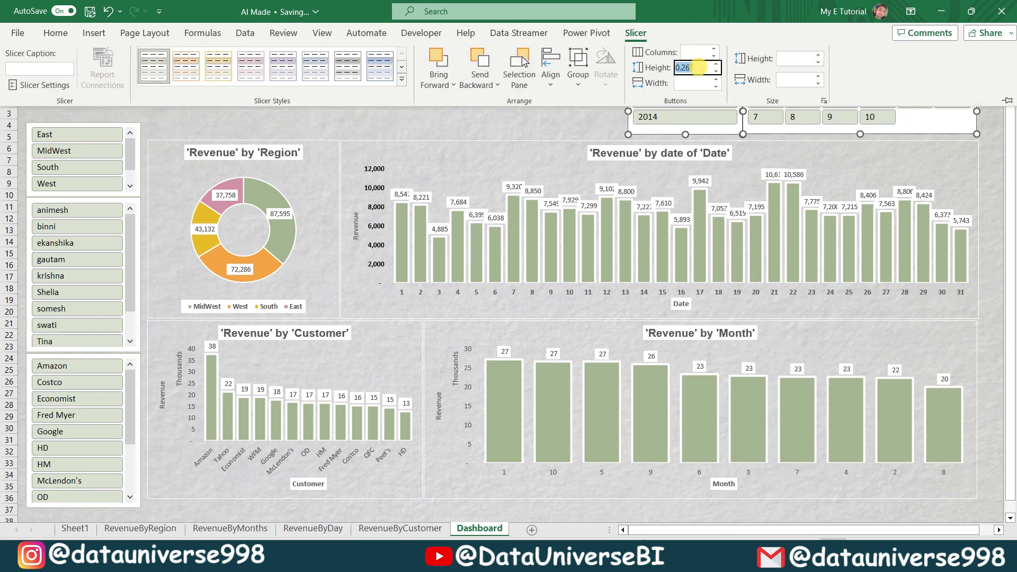
type("0.15")
key("Return")
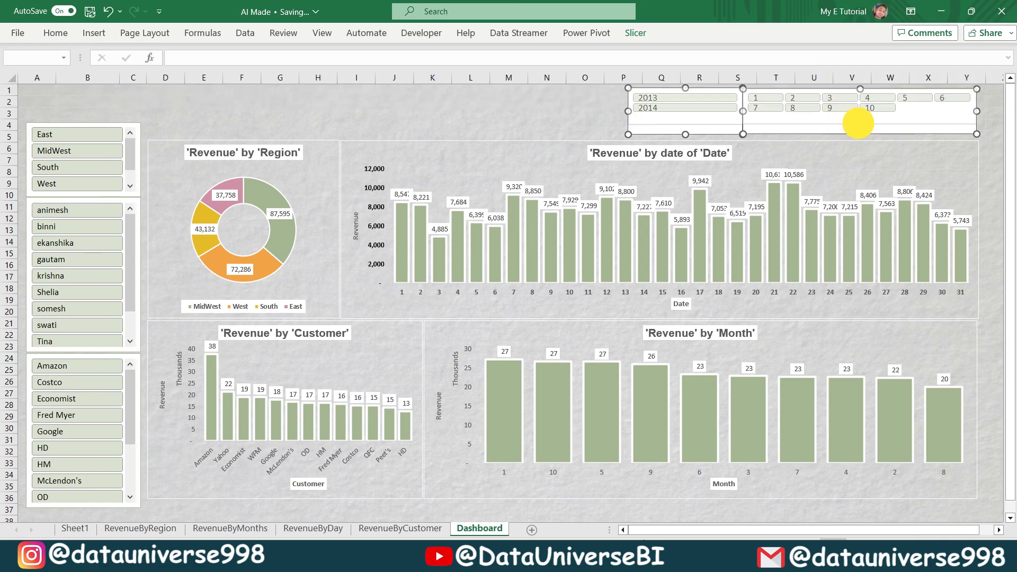
left_click_drag(858, 124, 859, 120)
left_click_drag(811, 91, 811, 112)
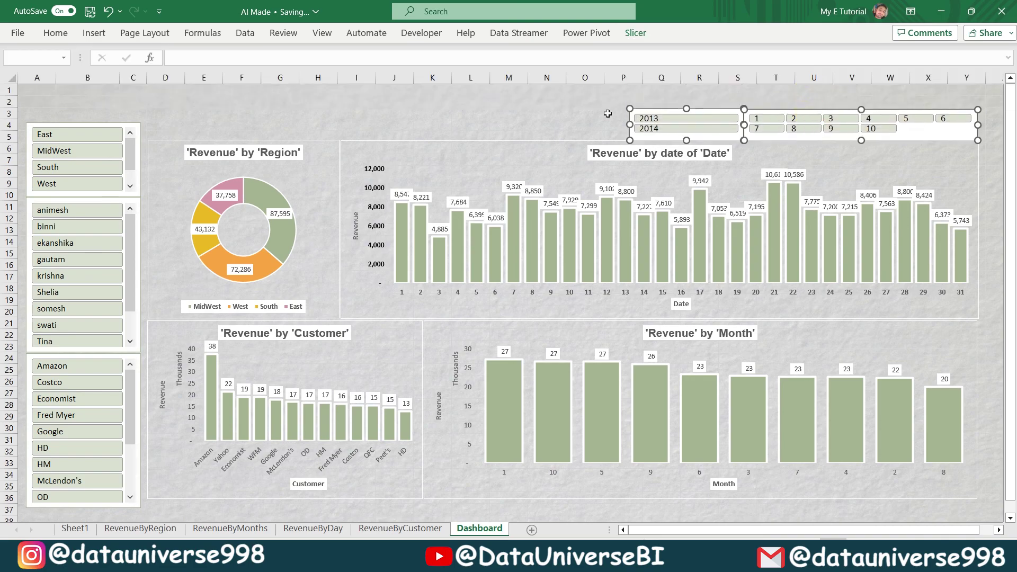
Step: Apply the green style, first of the Dark slicer styles, to all five slicers on the dashboard together
left_click(98, 126, "ctrl")
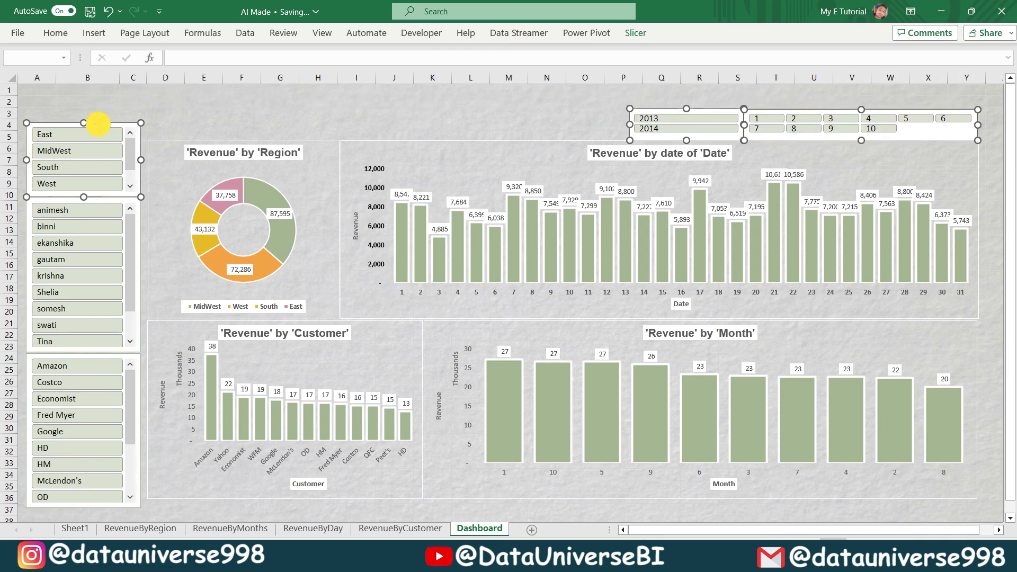
left_click(98, 200, "ctrl")
left_click(122, 353, "ctrl")
left_click(635, 33)
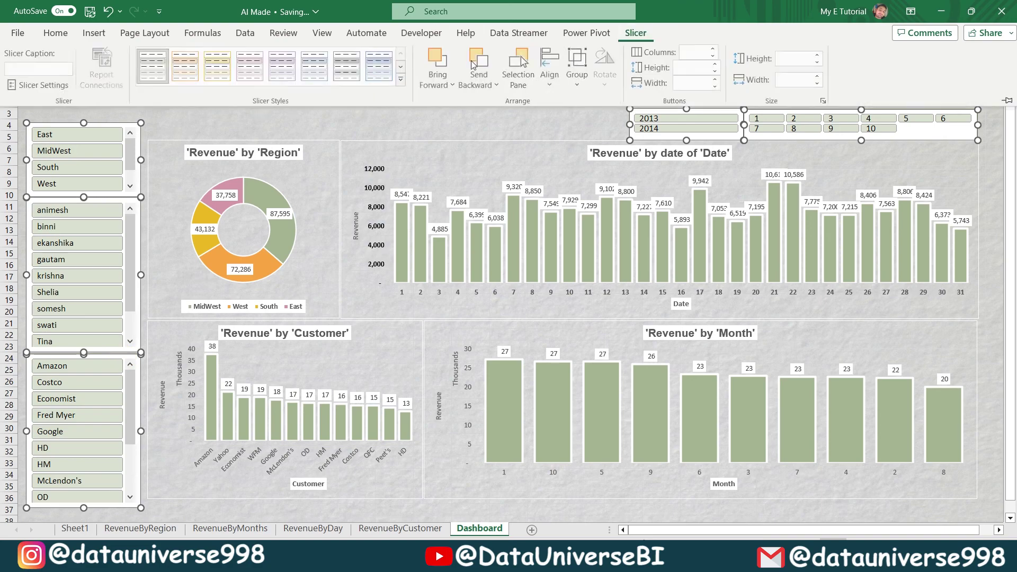
left_click(401, 79)
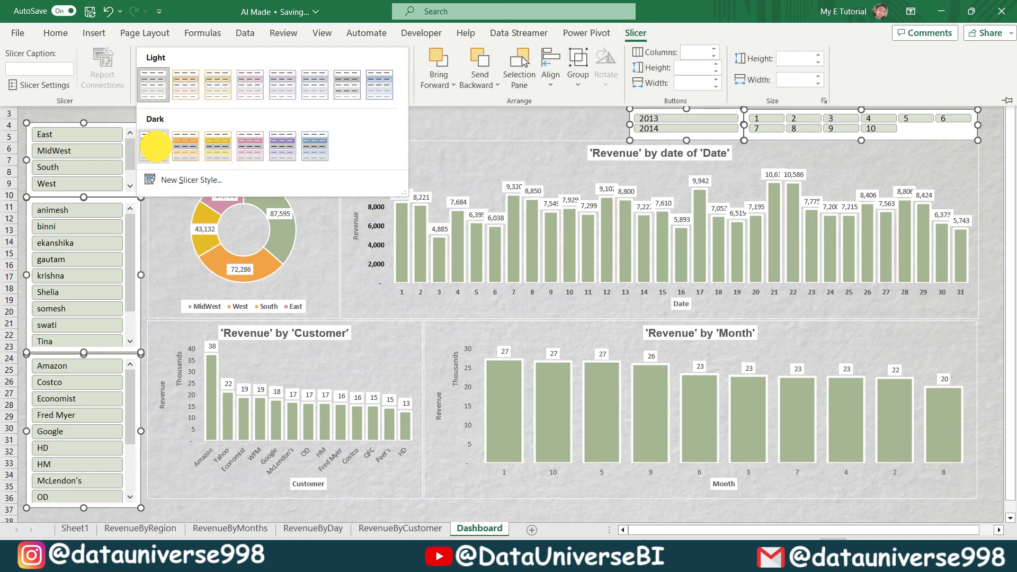
left_click(155, 146)
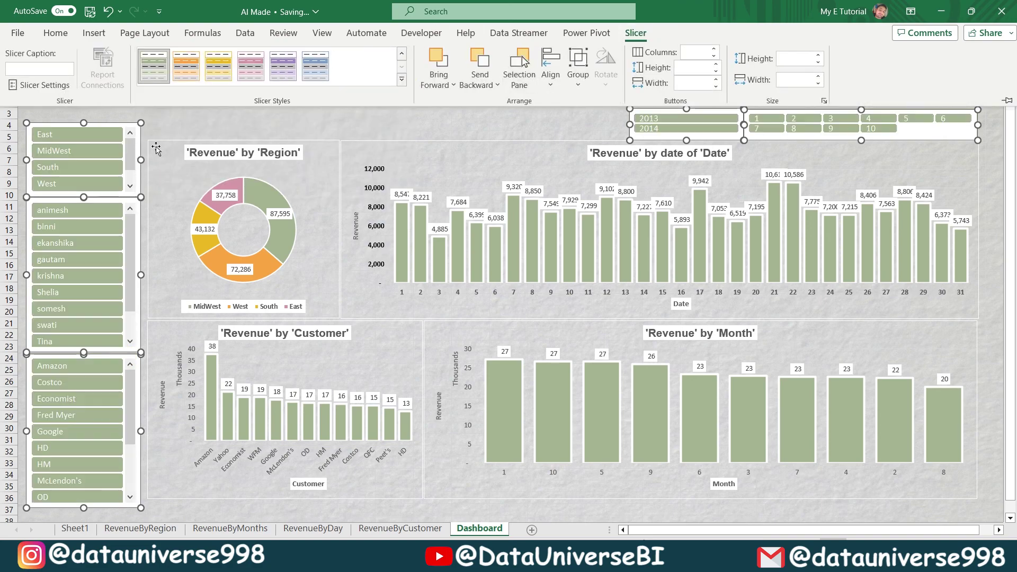
left_click(383, 125)
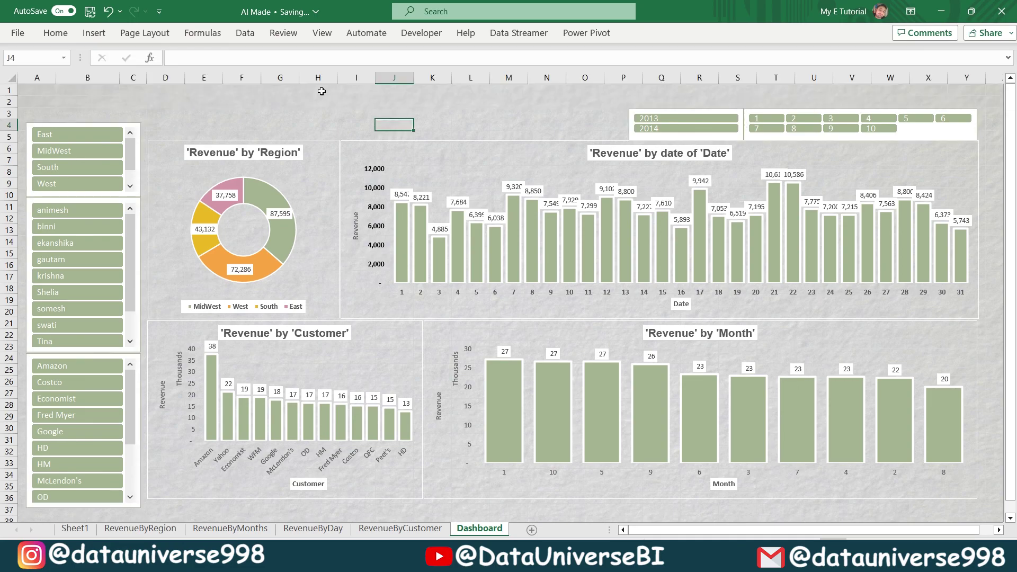
Step: Draw a rounded rectangle above the revenue by region chart, about columns D to H and rows 1 to 5, with its corners fully rounded
left_click(96, 35)
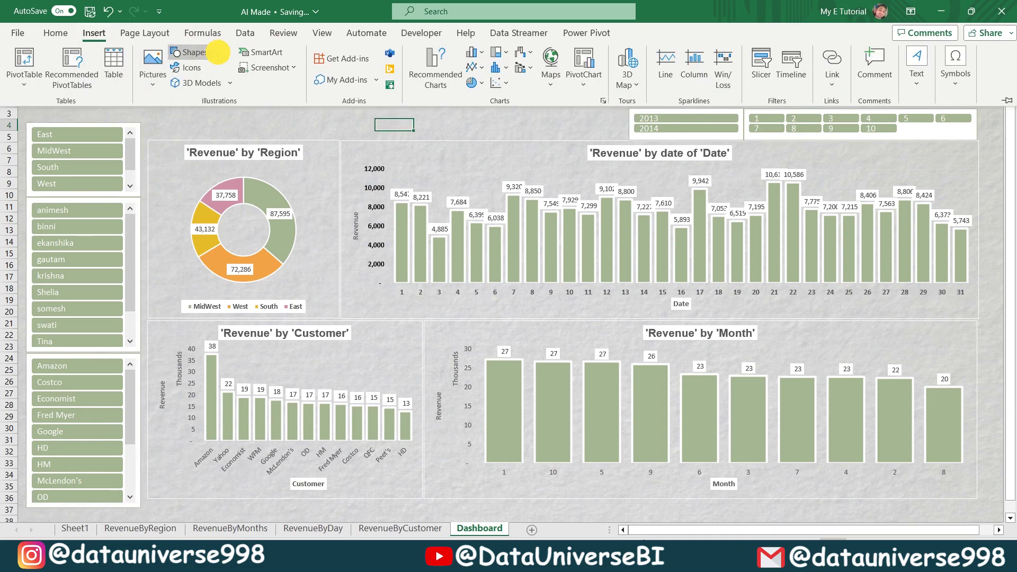
left_click(193, 52)
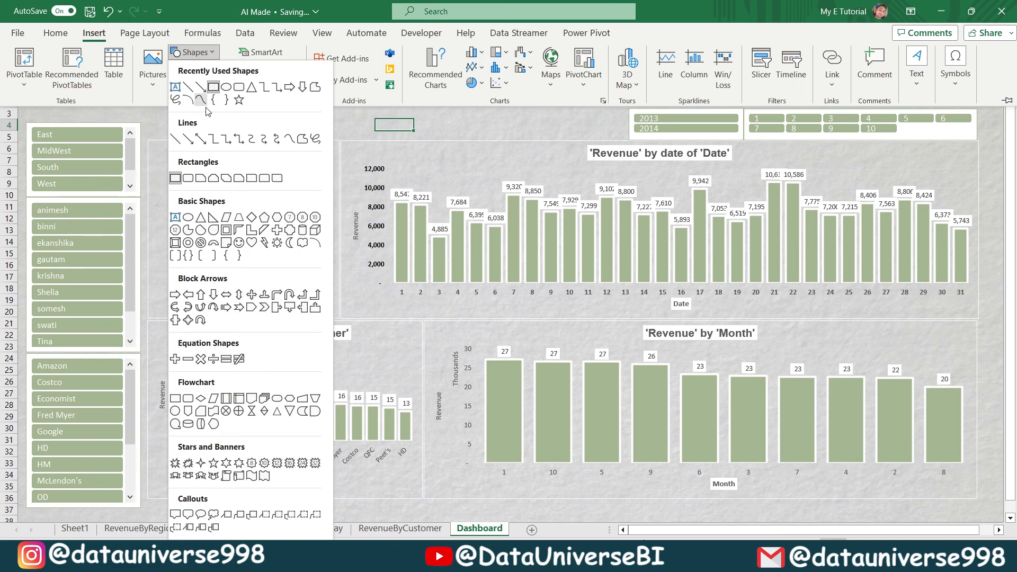
left_click(186, 179)
left_click_drag(164, 89, 319, 137)
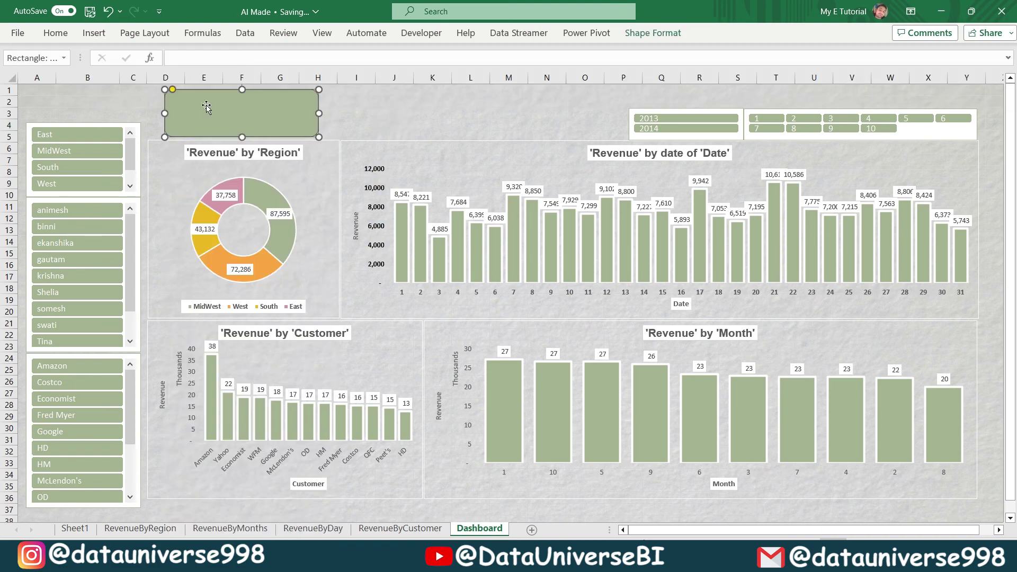
left_click_drag(173, 90, 245, 95)
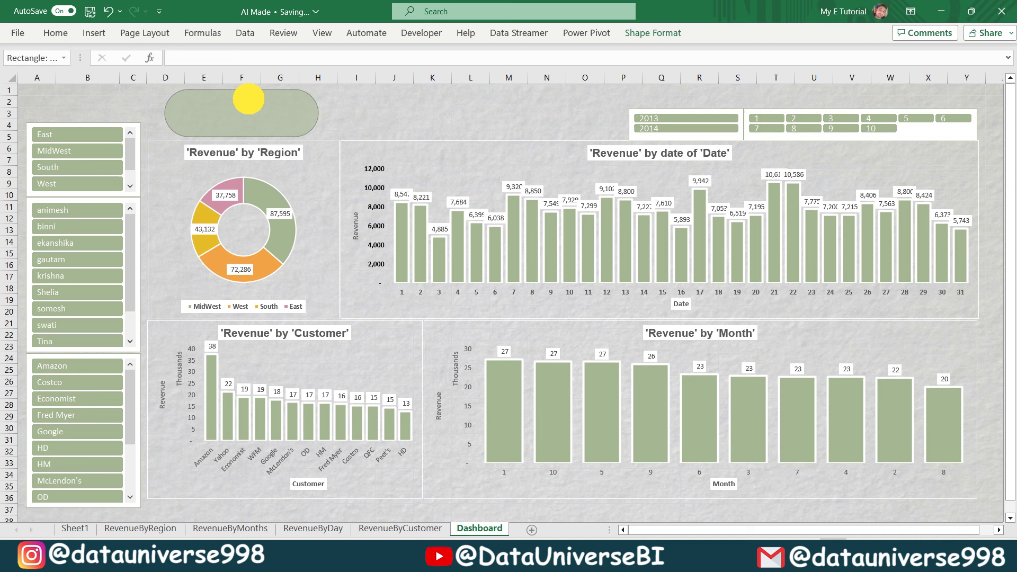
left_click_drag(242, 137, 244, 138)
Step: Title the rounded shape "Data Universe Sales Dashboard" in right-aligned Comic Sans MS, size 14
type("Data Universe Sales Dashboard")
key("ctrl+a")
left_click(55, 33)
left_click(149, 58)
type("Comic Sans MS")
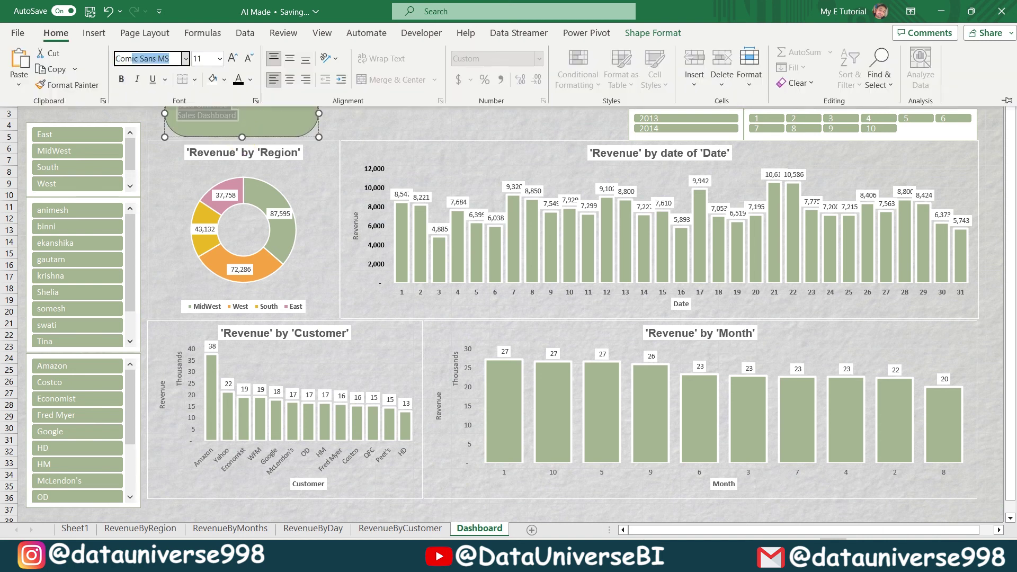
left_click(203, 59)
type("14")
left_click(306, 80)
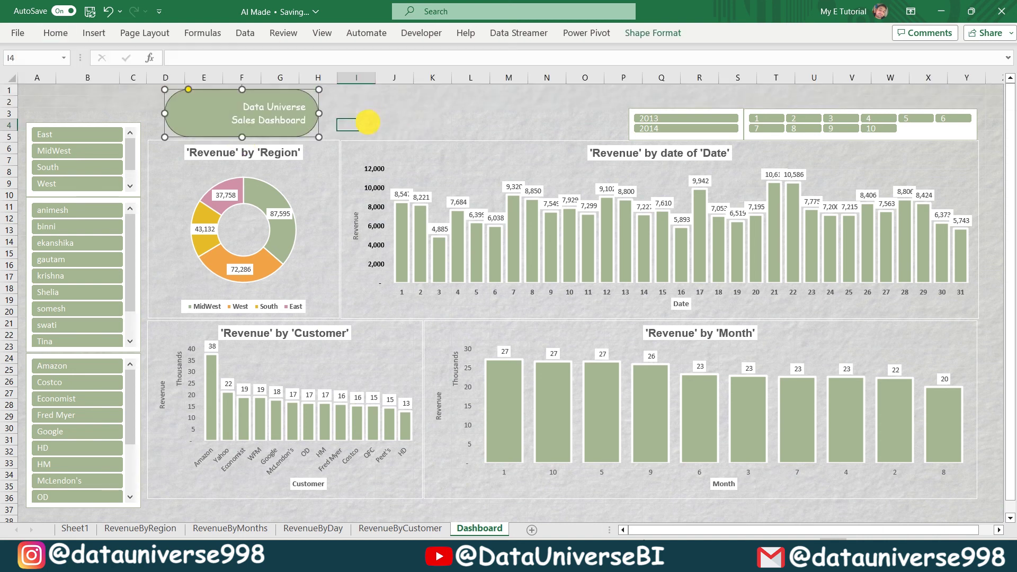
Step: Insert the circular portrait picture and place it inside the title shape, to the left of the text
left_click(93, 33)
left_click(150, 62)
left_click(154, 118)
double_click(153, 117)
left_click_drag(483, 123, 196, 112)
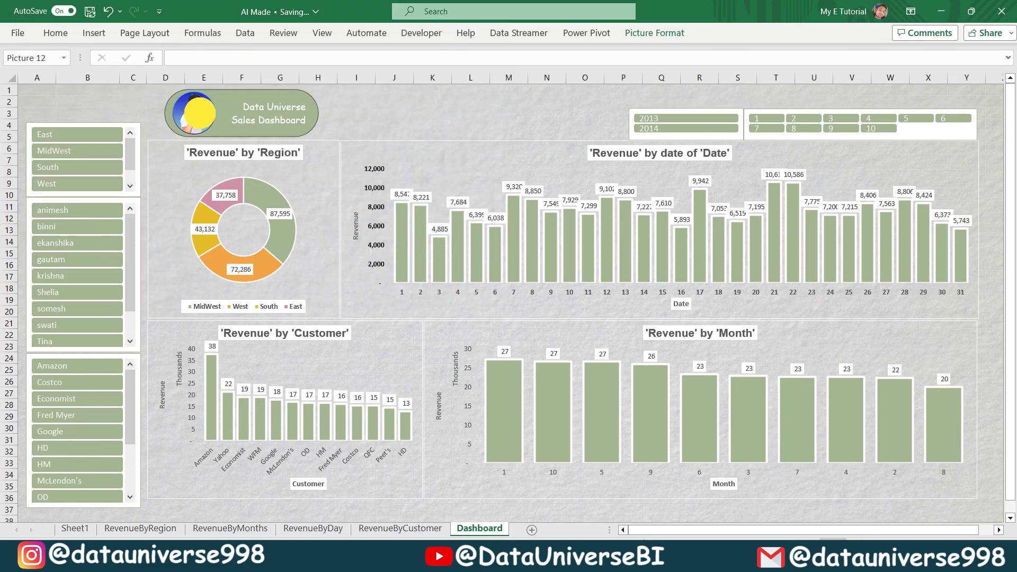
left_click(394, 113)
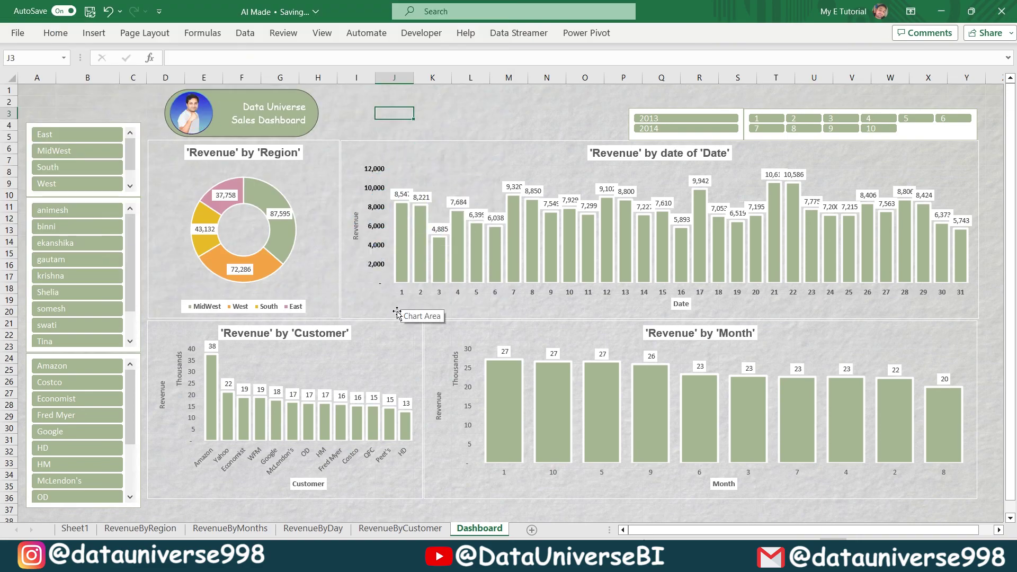
Step: Open the report connections of the Region slicer
left_click(128, 128)
left_click(624, 31)
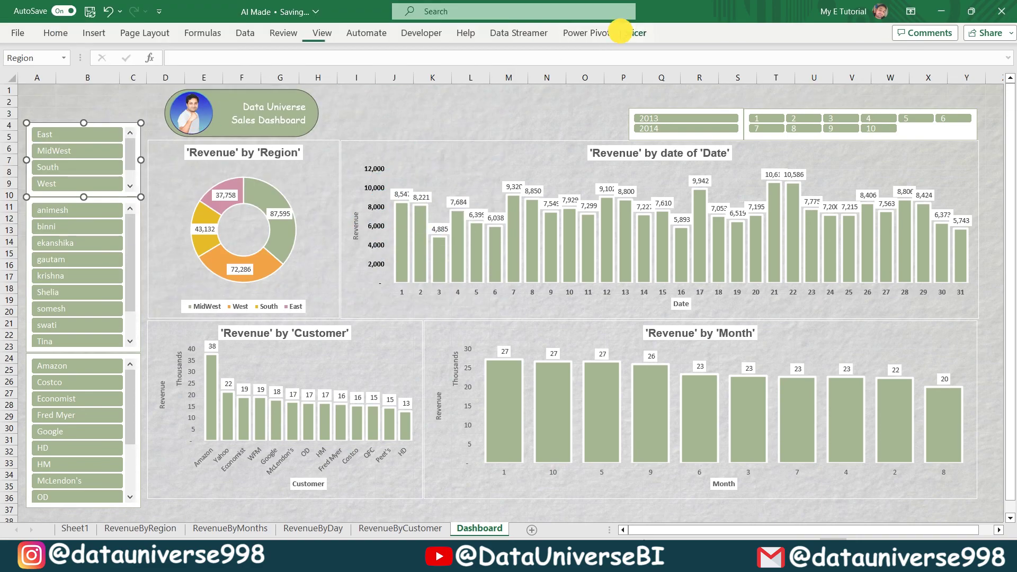
left_click(103, 76)
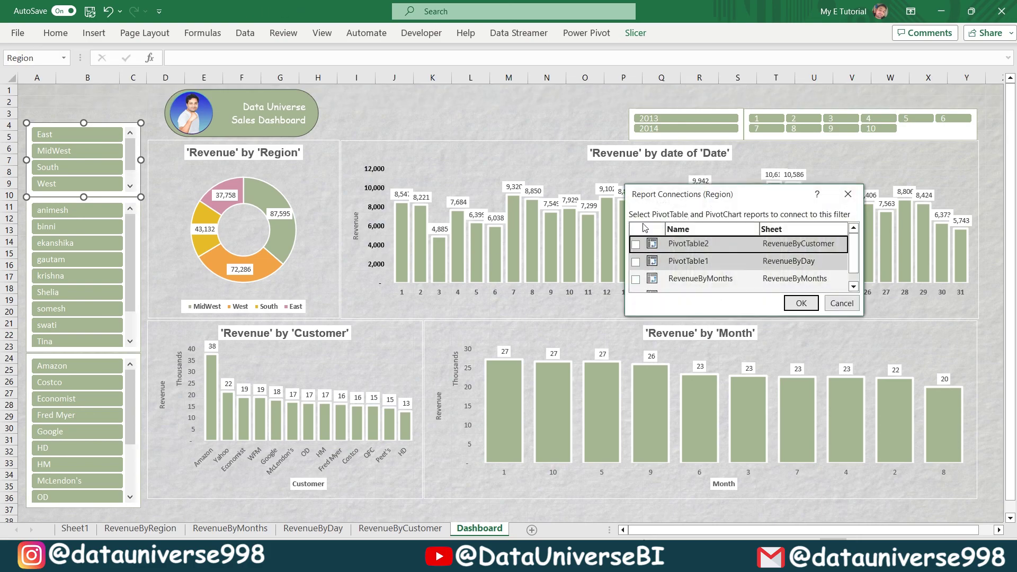